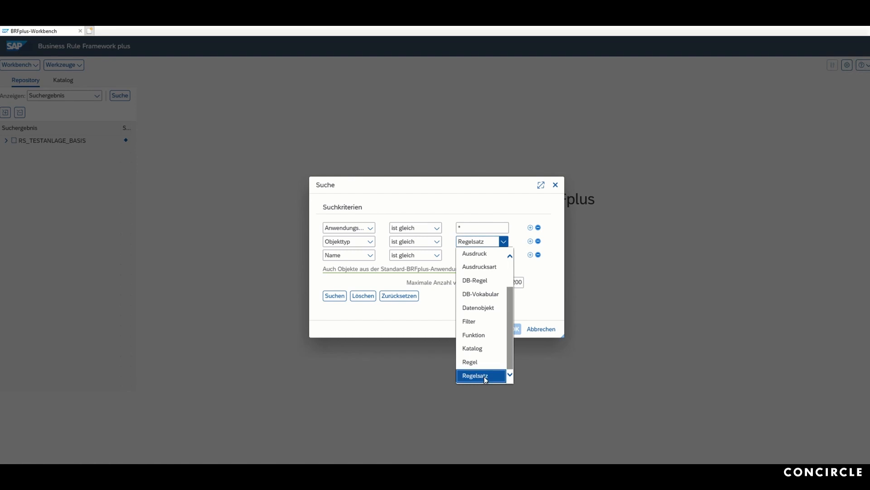
Search the BRFplus repository for object type Regelsatz with the name RS_TESTANLAGE_BASIS.
click(485, 377)
click(459, 256)
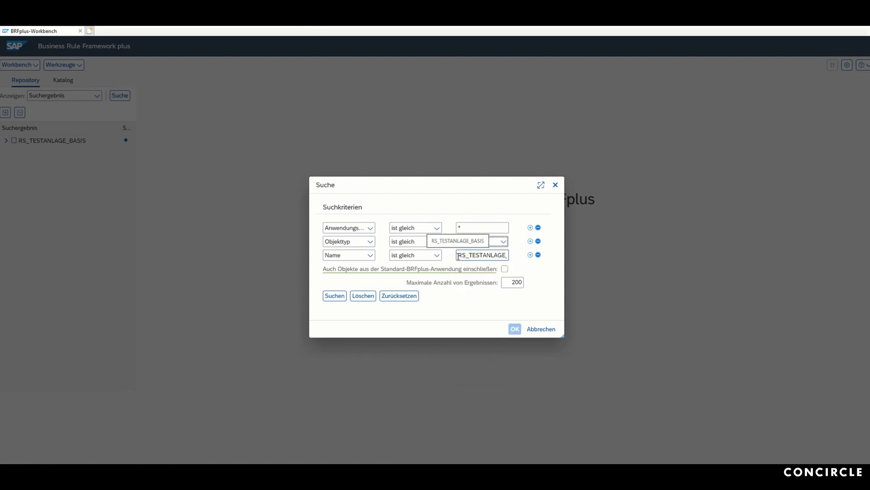
drag(459, 256, 561, 261)
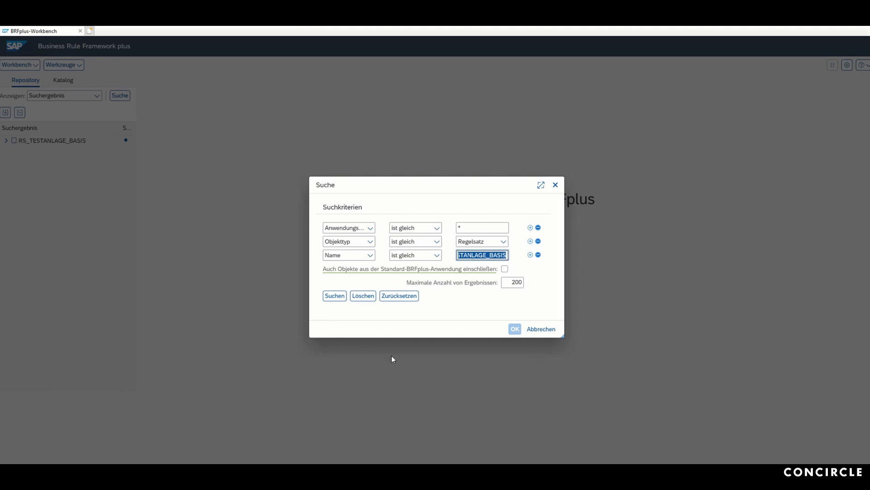
click(331, 297)
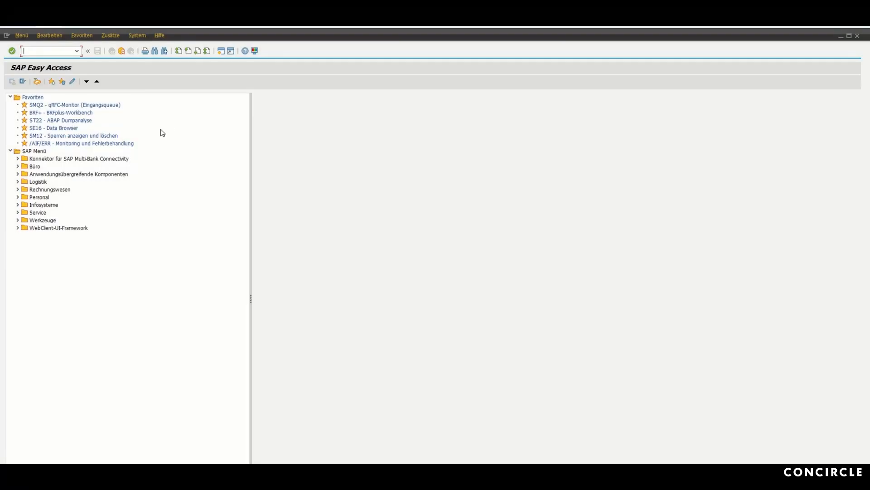
Switch to SAP Easy Access and run the BRF+ transaction to start the BRFplus Workbench.
click(77, 51)
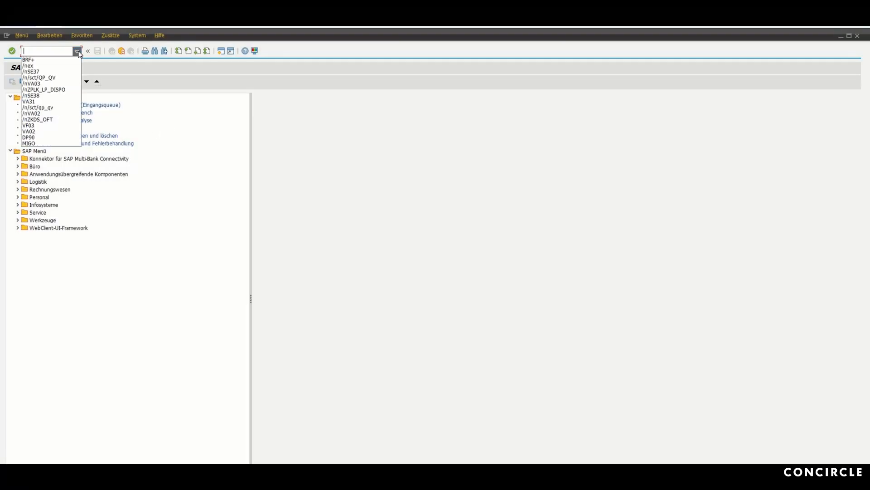
click(69, 65)
key(Return)
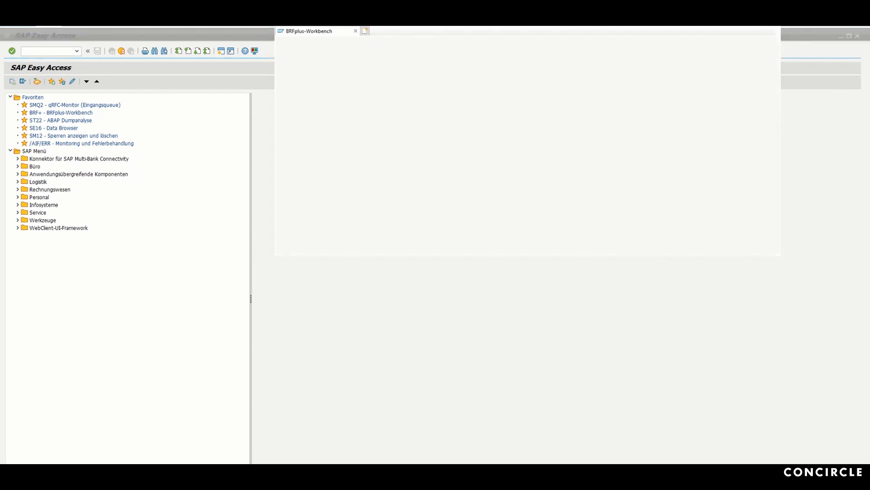
click(702, 84)
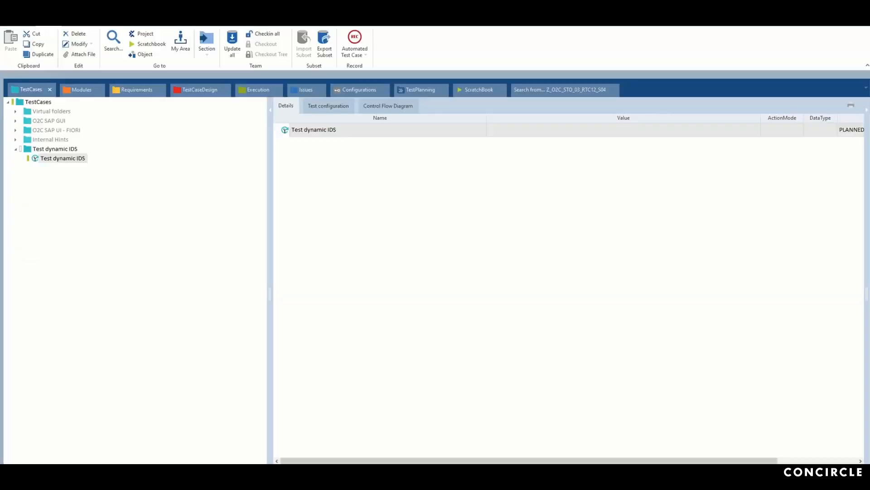
Switch to Tosca and add the BRFplus-Suche click module to the Test dynamic IDS test case as a test step.
double_click(81, 93)
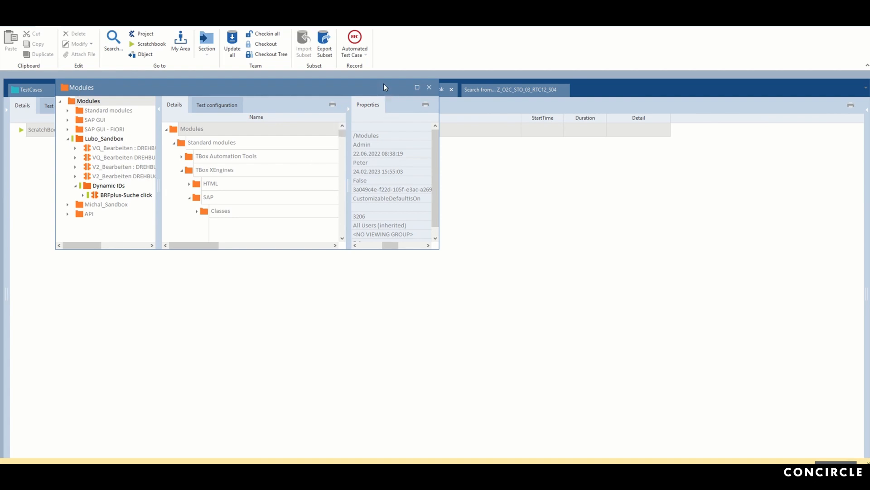
drag(384, 86, 443, 84)
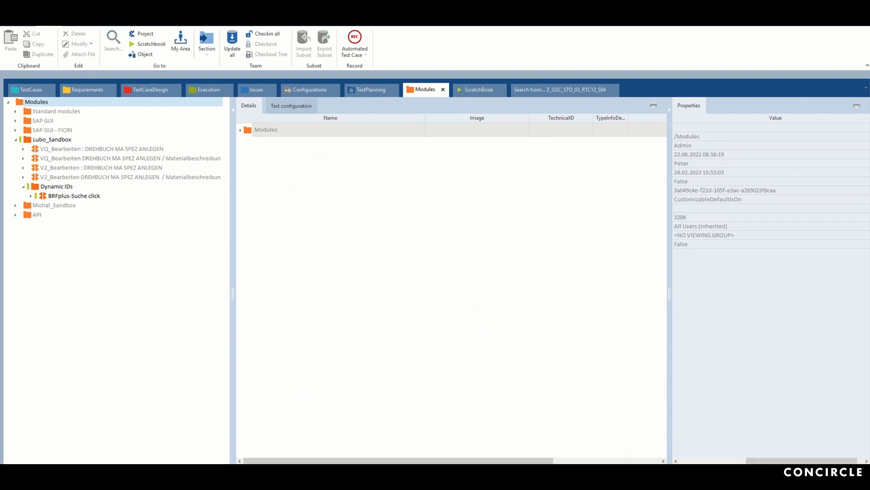
double_click(62, 199)
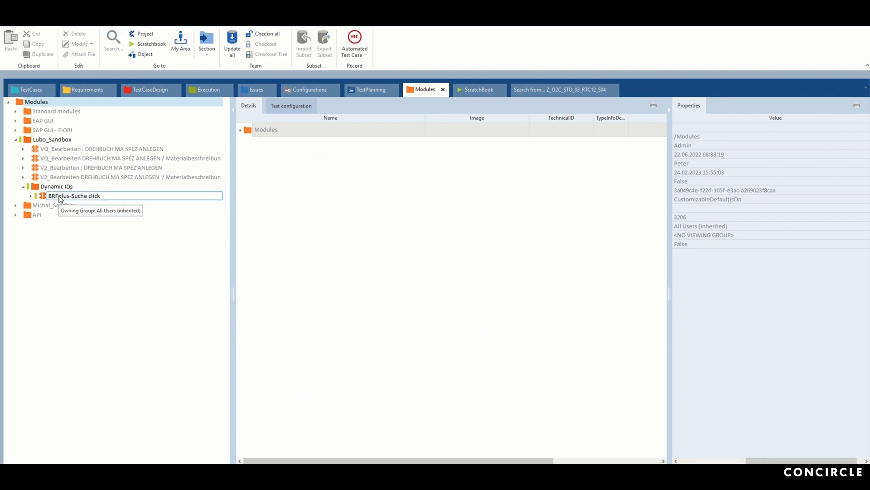
key(Return)
drag(44, 199, 312, 132)
drag(267, 291, 239, 284)
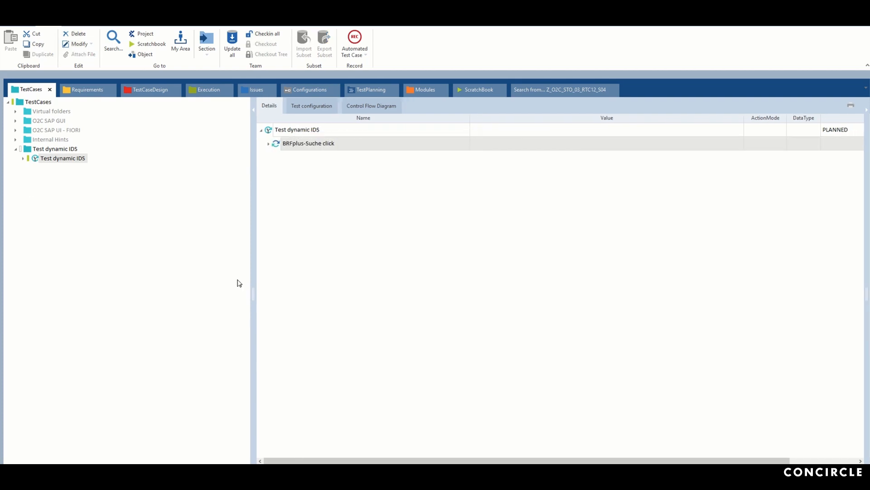
Set the Suche (Strg+F) value to x in the BRFplus-Suche click test step and run it against the BRFplus Workbench.
click(22, 158)
click(75, 168)
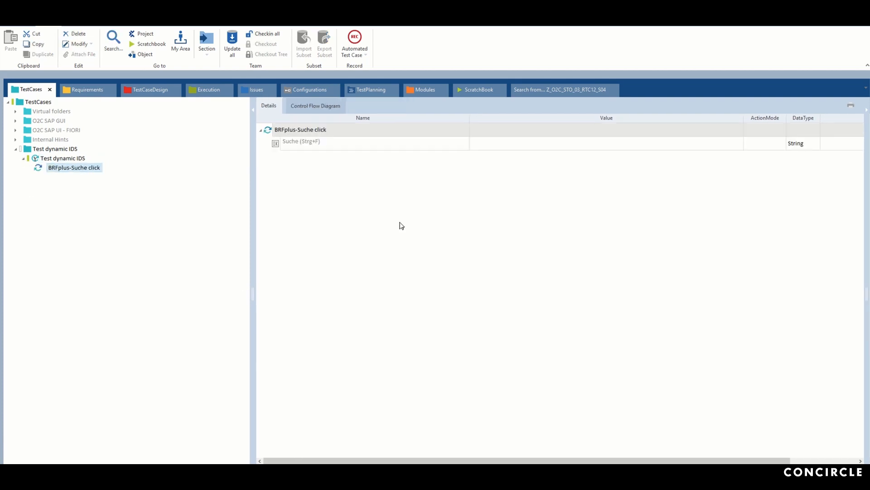
click(529, 144)
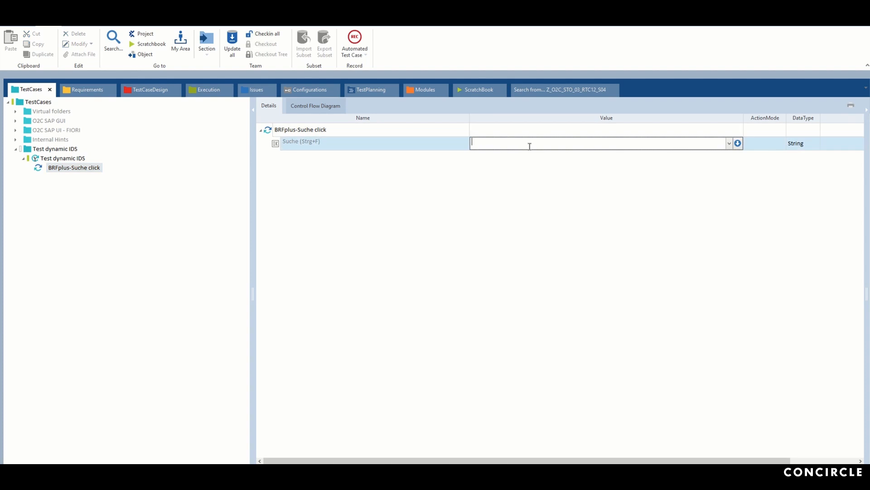
text(x)
click(543, 217)
click(301, 132)
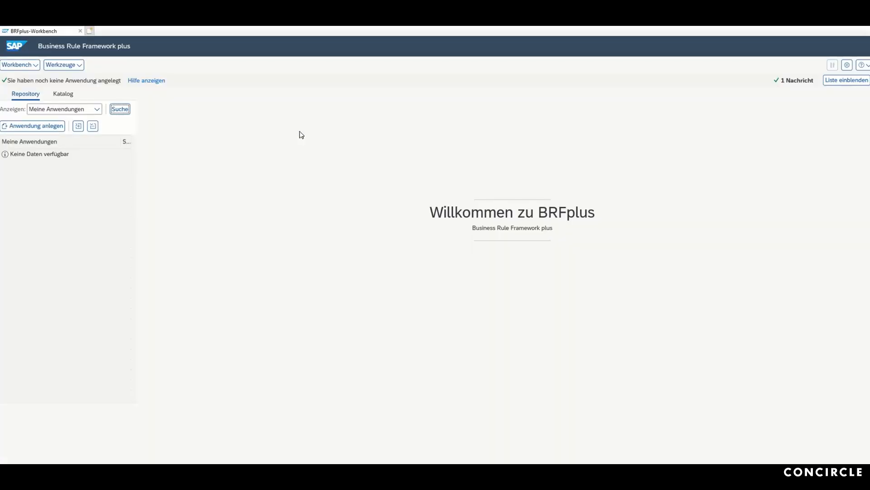
key(Return)
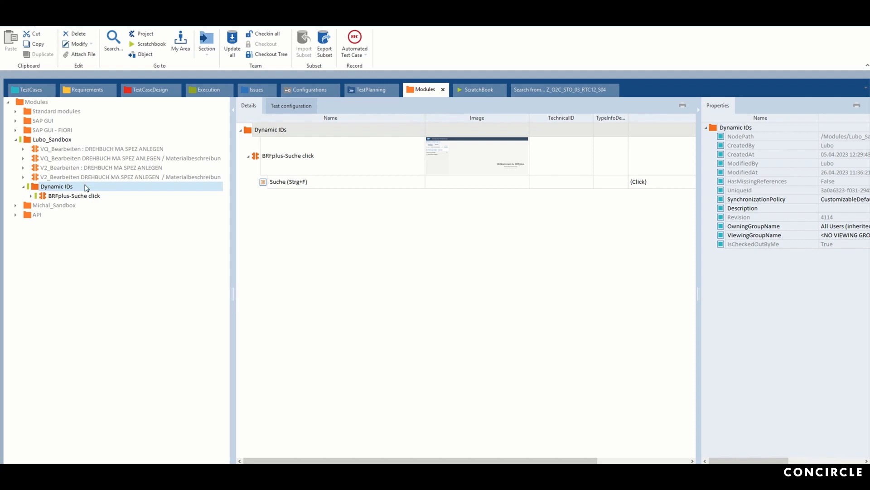
Scan the BRFplus-Workbench application with its Suche dialog open into the Dynamic IDs module folder.
right_click(62, 187)
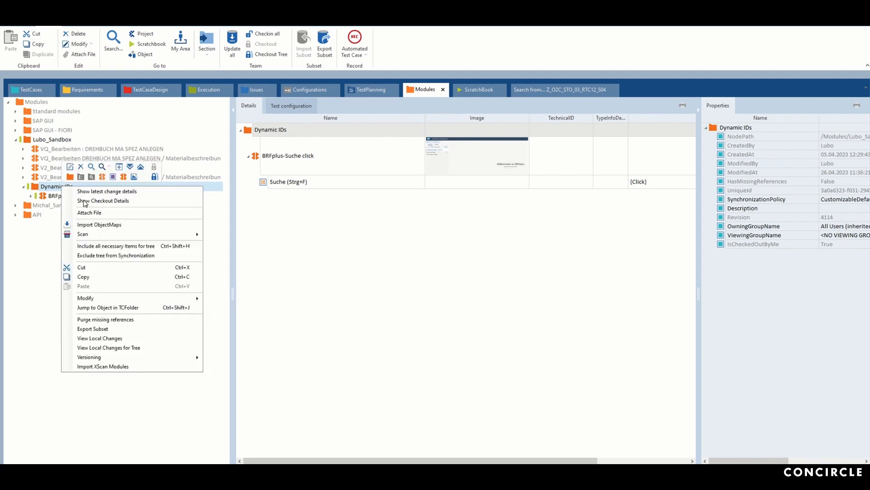
mouse_move(96, 236)
click(227, 233)
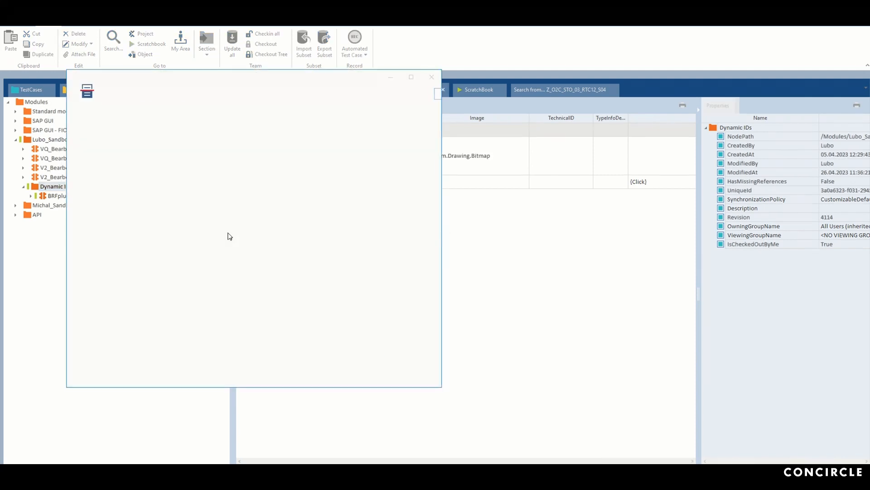
drag(111, 79, 562, 96)
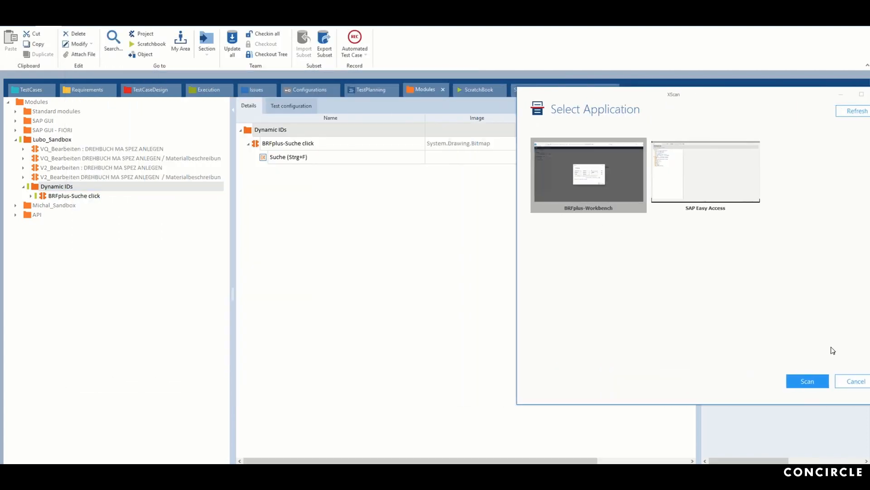
click(810, 384)
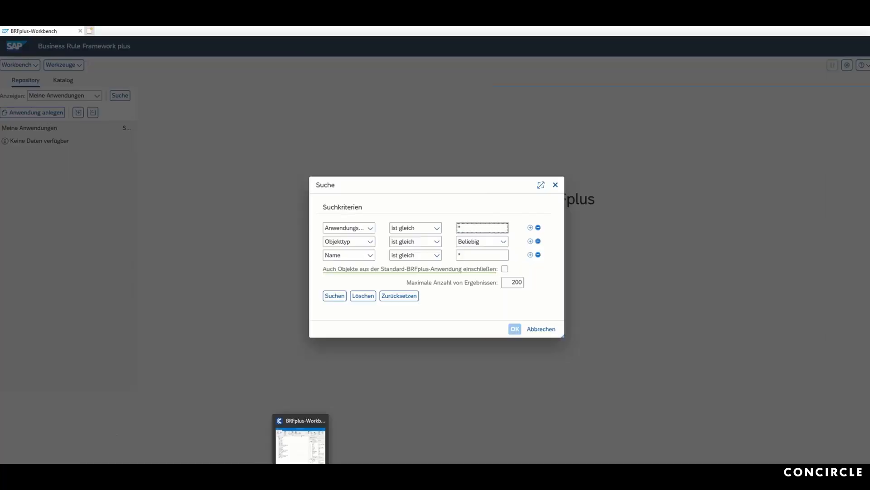
click(301, 442)
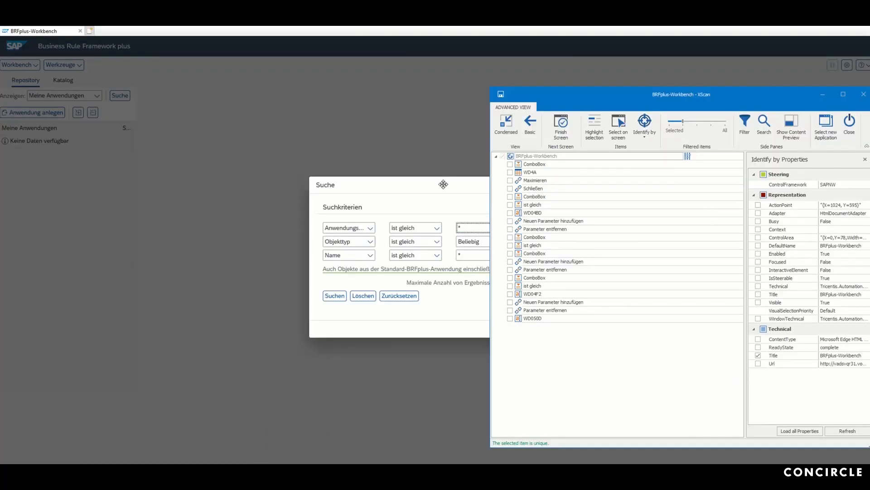
drag(623, 93, 674, 88)
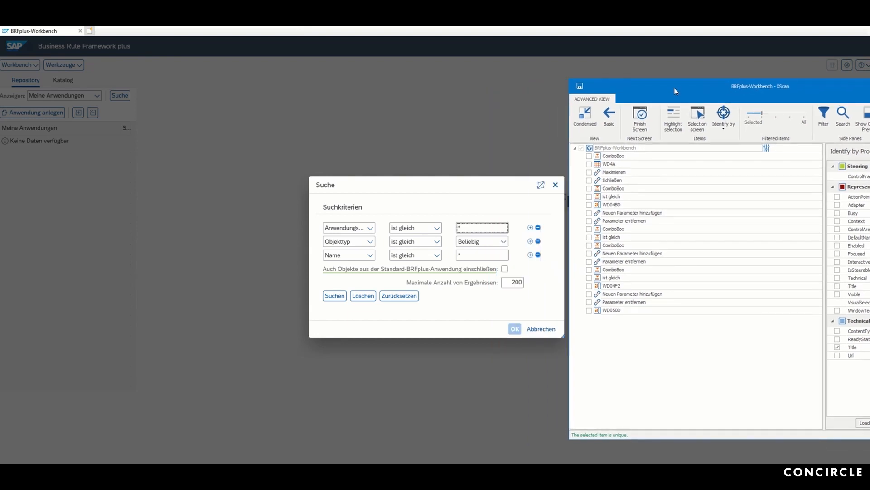
Pick the Objekttyp value combo box, the Name value field and the Suchen button on screen as the controls to scan.
click(700, 117)
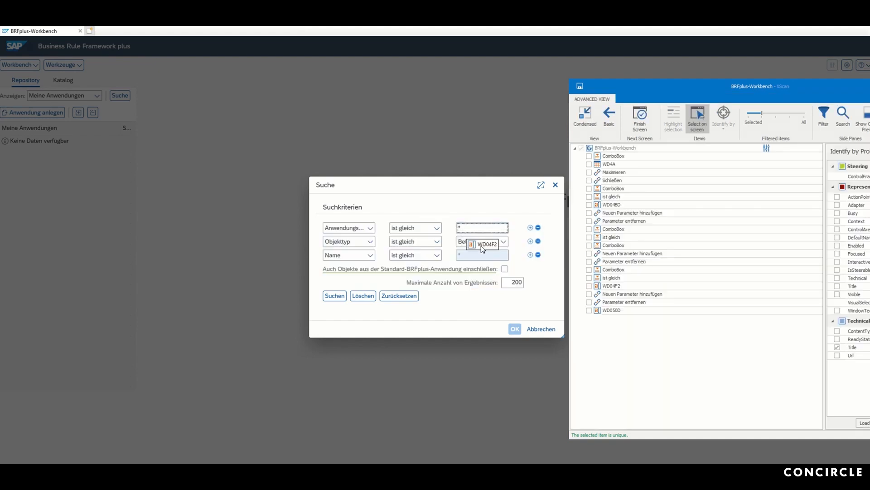
click(486, 245)
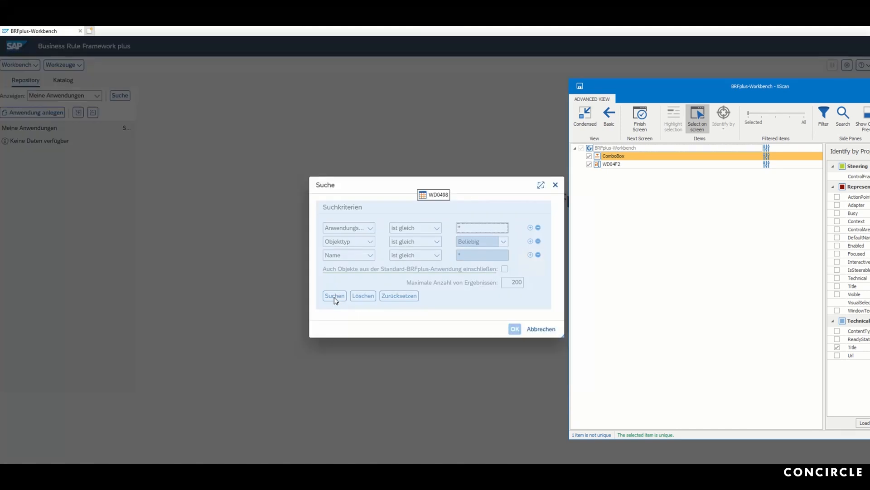
click(335, 297)
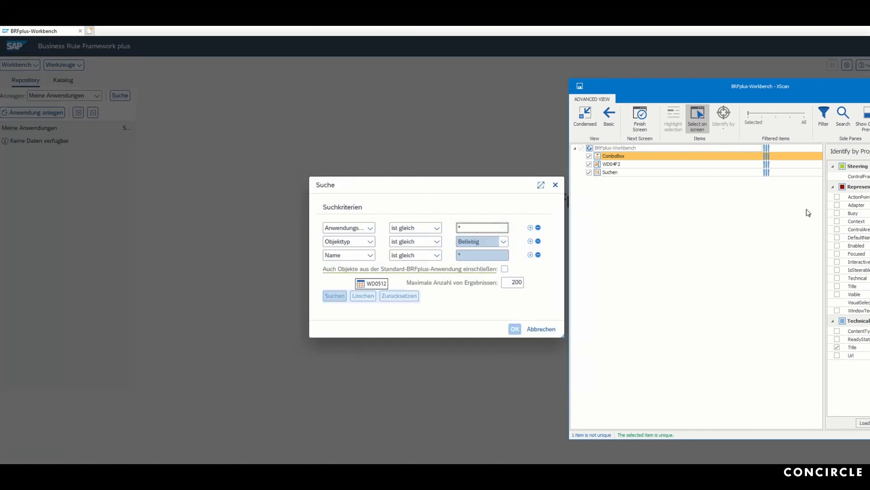
Identify the scanned ComboBox by its technical Id only, clearing the Tag and Title identifiers.
drag(629, 88, 399, 85)
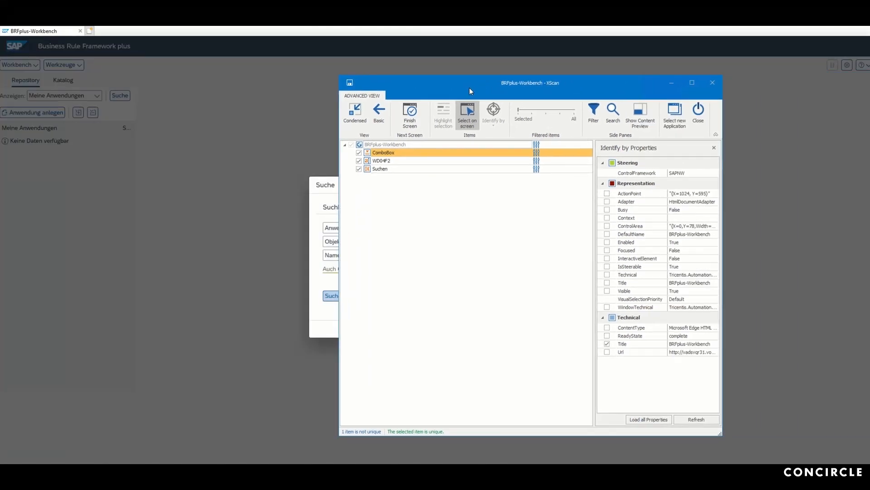
click(411, 155)
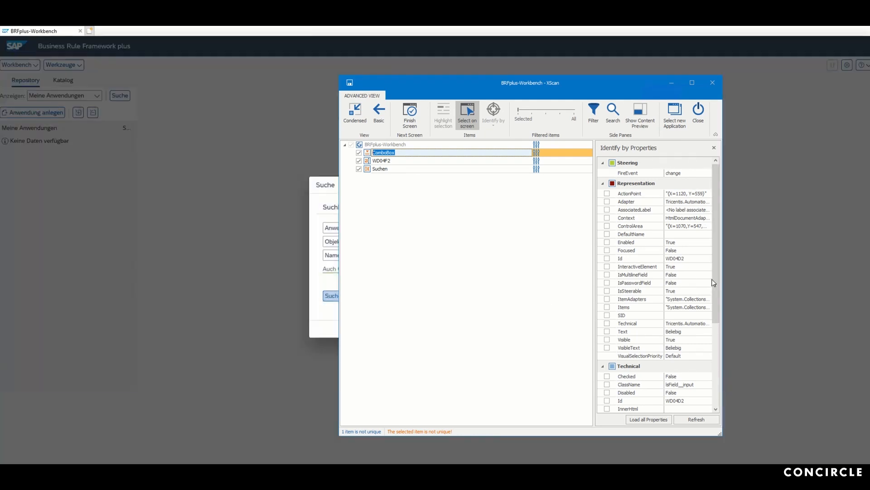
drag(715, 281, 714, 345)
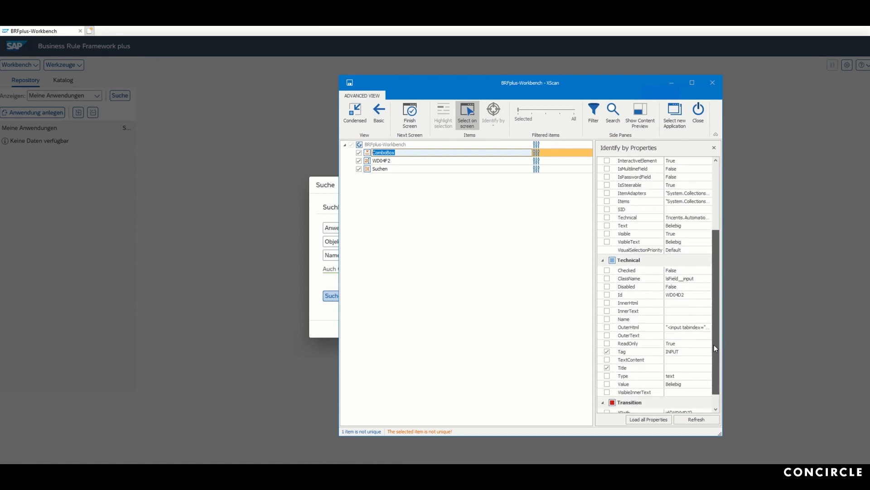
click(607, 295)
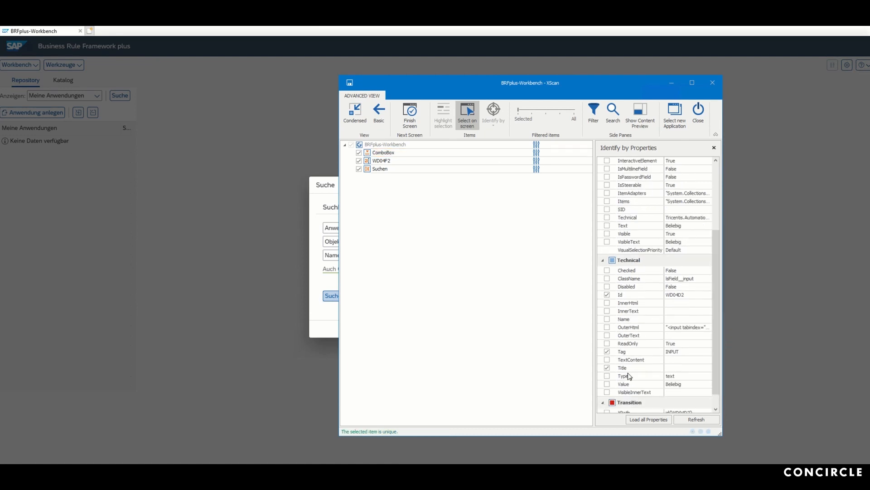
click(607, 351)
click(607, 368)
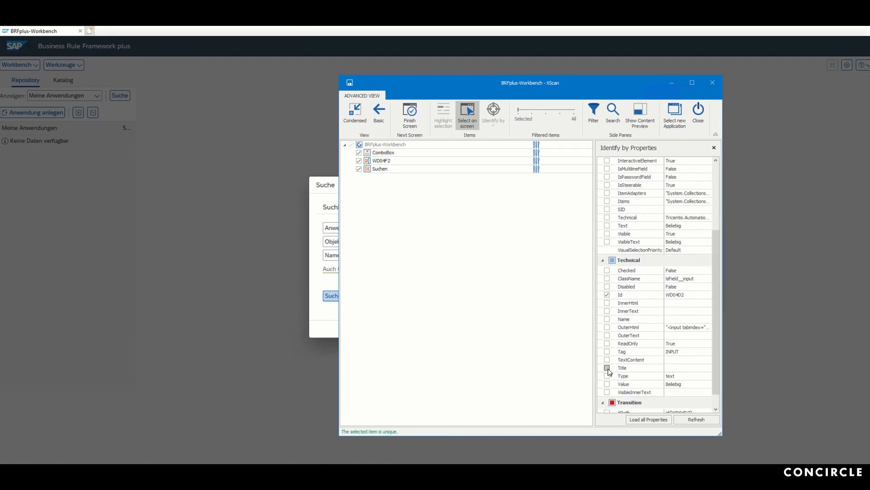
Identify the WD04F2 input field by its technical Id and clear its DefaultName identifier.
click(399, 161)
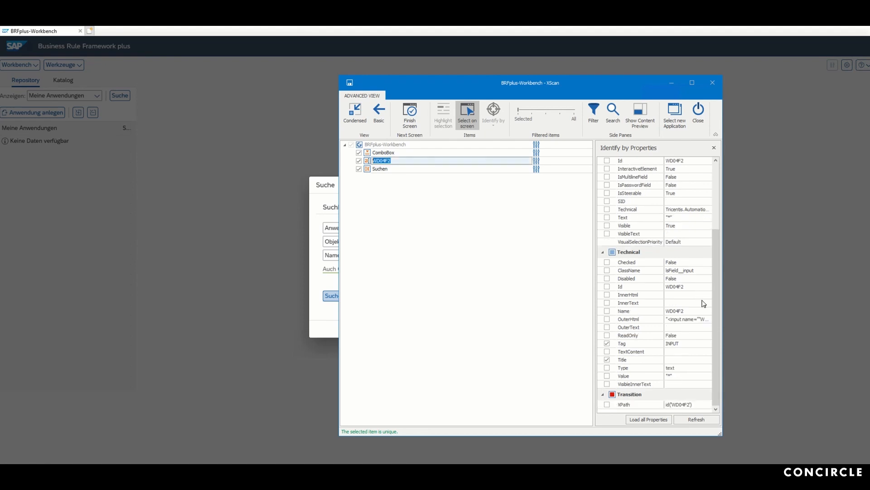
click(607, 287)
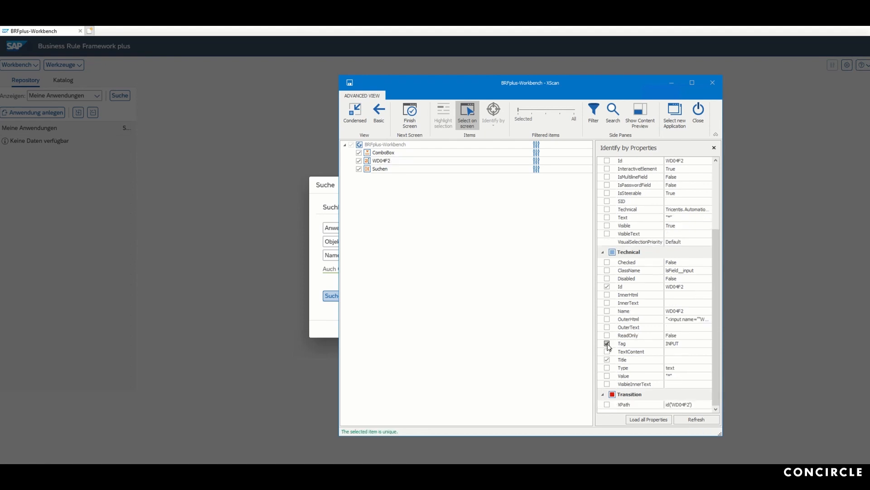
scroll(671, 317, up, 5)
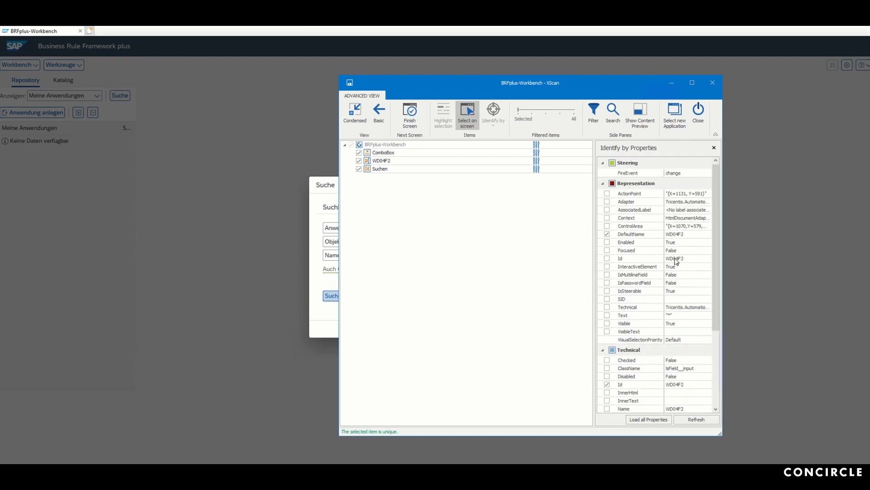
click(608, 234)
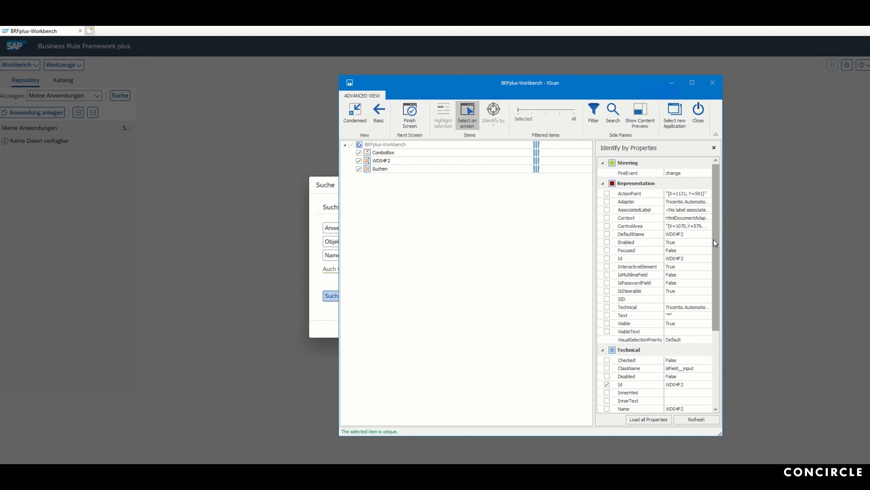
Save the scanned BRFplus-Workbench module and open its details in the Dynamic IDs folder.
click(467, 114)
click(349, 83)
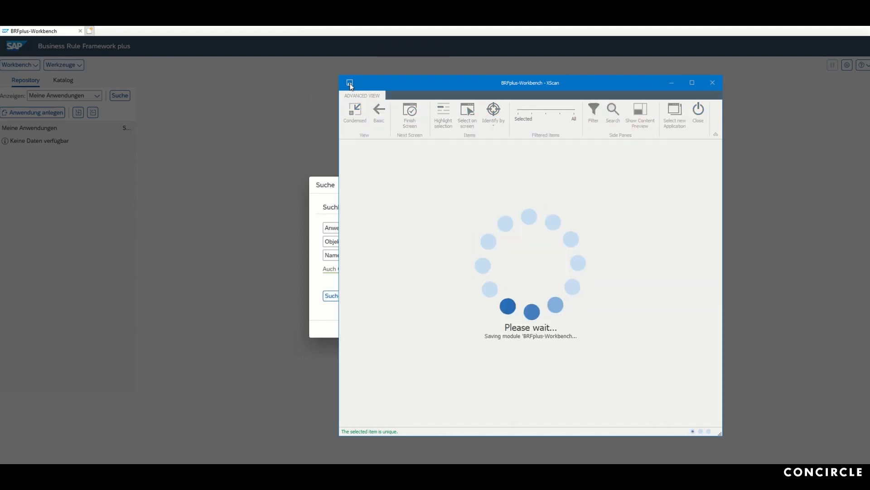
click(713, 83)
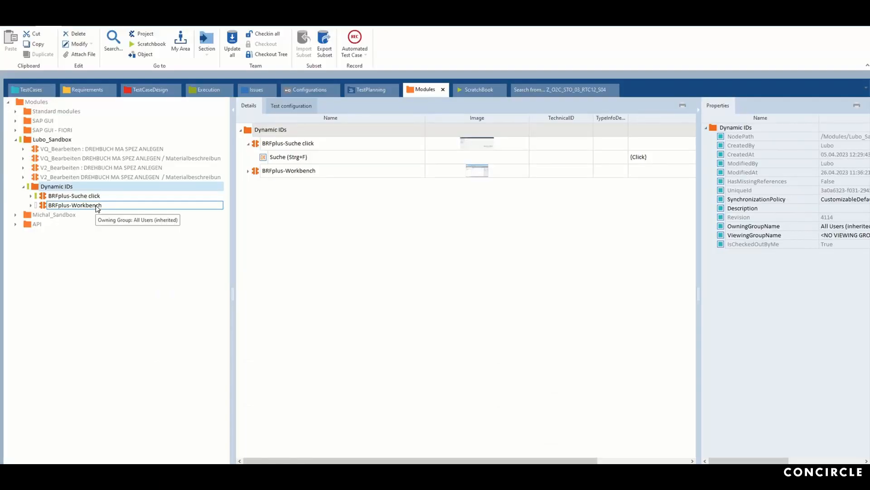
click(97, 206)
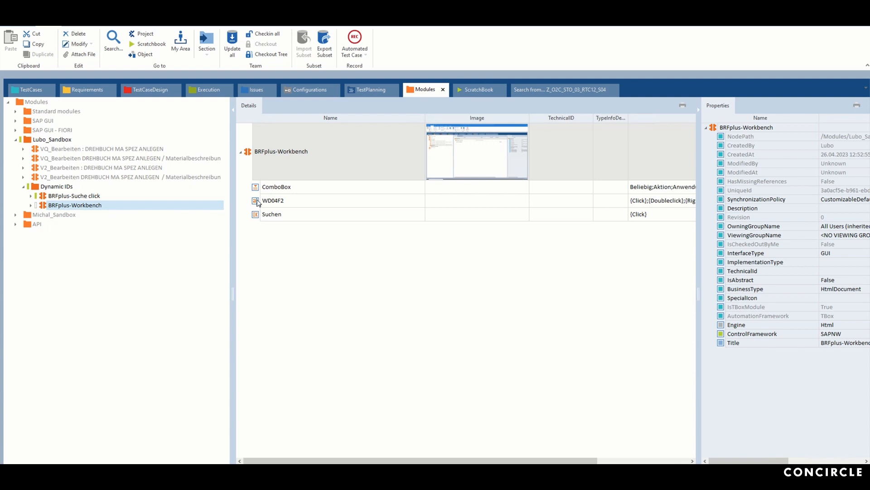
Move WD04F2 above ComboBox in the module and add the BRFplus-Workbench module to the Test dynamic IDS test case.
drag(257, 204, 263, 183)
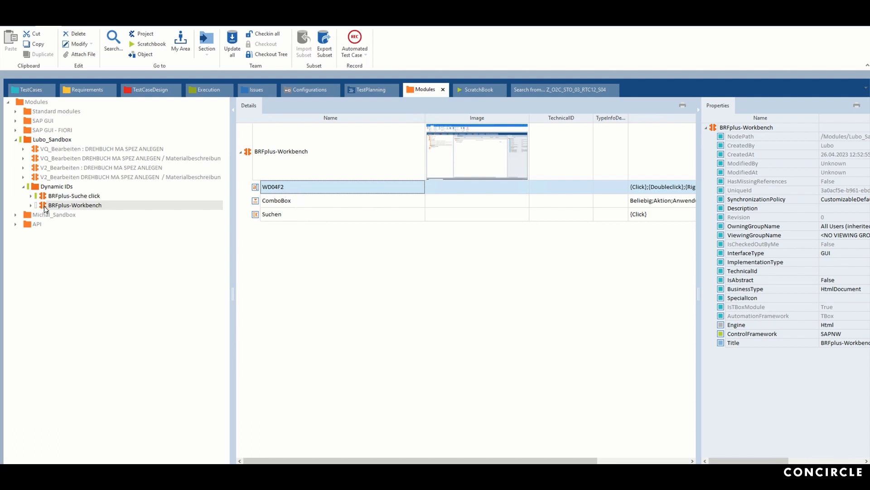
drag(45, 208, 67, 161)
click(77, 177)
Set the BRFplus-Workbench test step values: WD04F2 to RS_TESTANLAGE_BASIS, ComboBox to Regelsatz and Suchen to x.
click(491, 143)
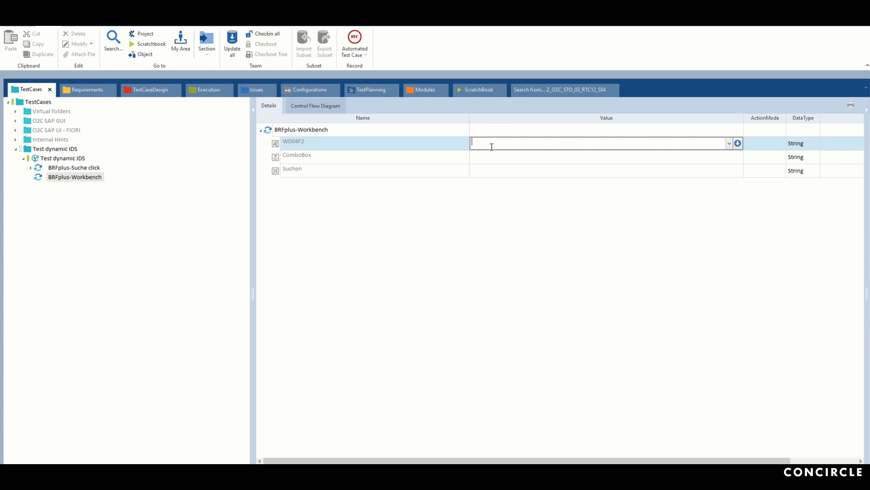
text(RS_TESTANLAGE_BASIS)
click(478, 157)
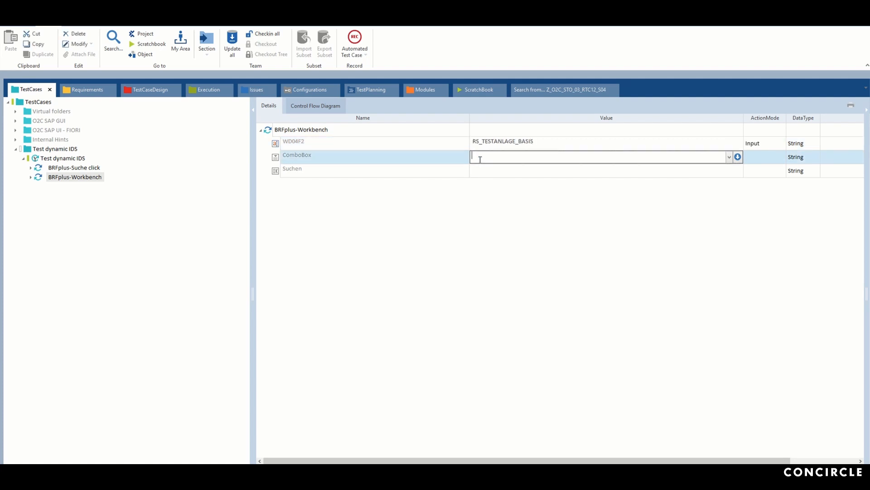
click(729, 157)
scroll(497, 195, down, 5)
click(497, 213)
click(505, 172)
text(x)
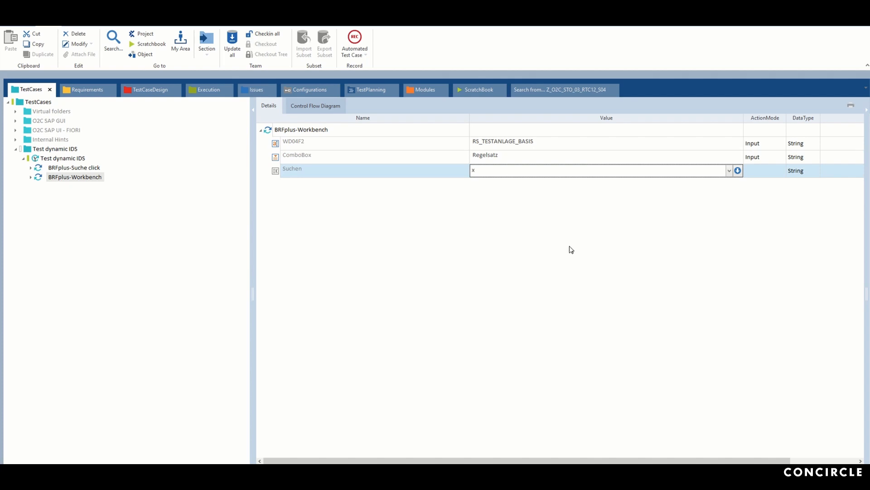
key(Return)
Run the BRFplus-Workbench test step in the ScratchBook.
click(268, 130)
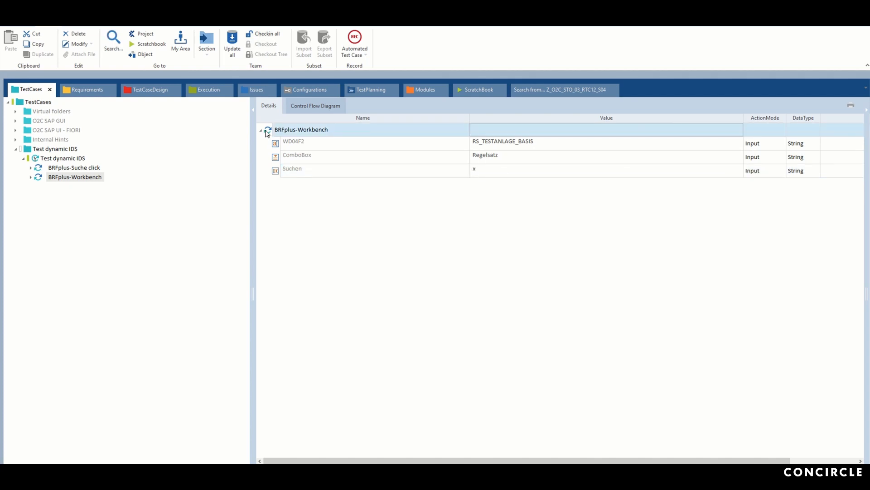
right_click(290, 130)
click(337, 177)
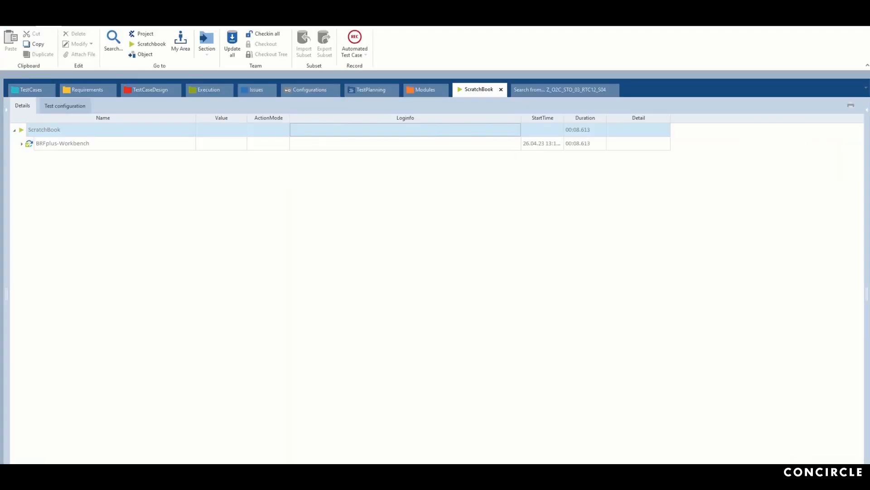
Switch to the SAP Easy Access window and relaunch the BRFplus Workbench from the previously used transactions.
mouse_move(280, 479)
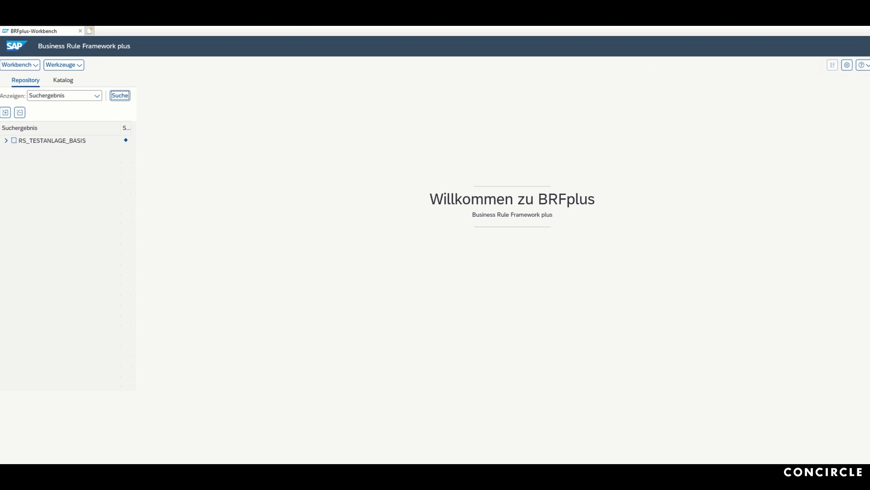
click(306, 437)
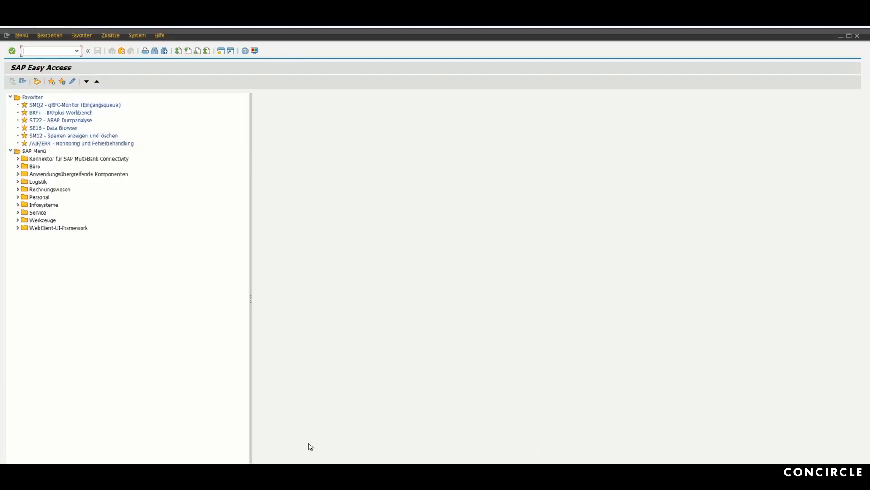
click(77, 50)
click(58, 63)
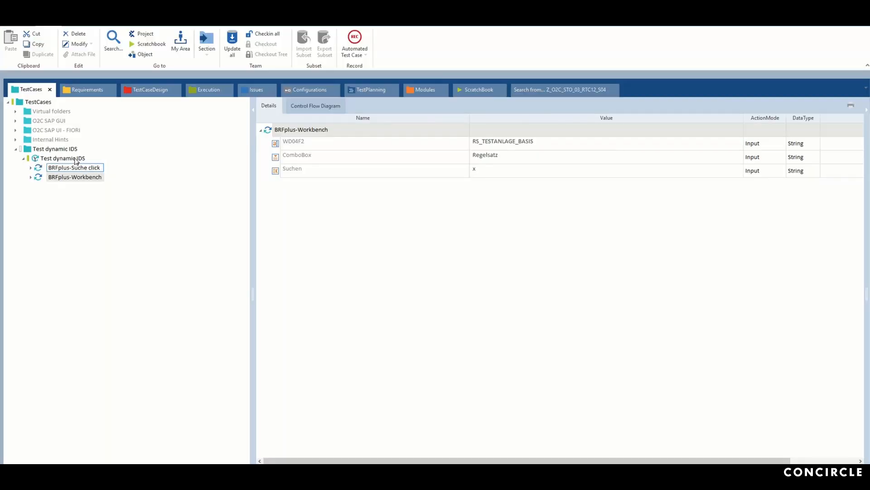
Run the complete Test dynamic IDS test case in the ScratchBook.
click(76, 159)
click(289, 131)
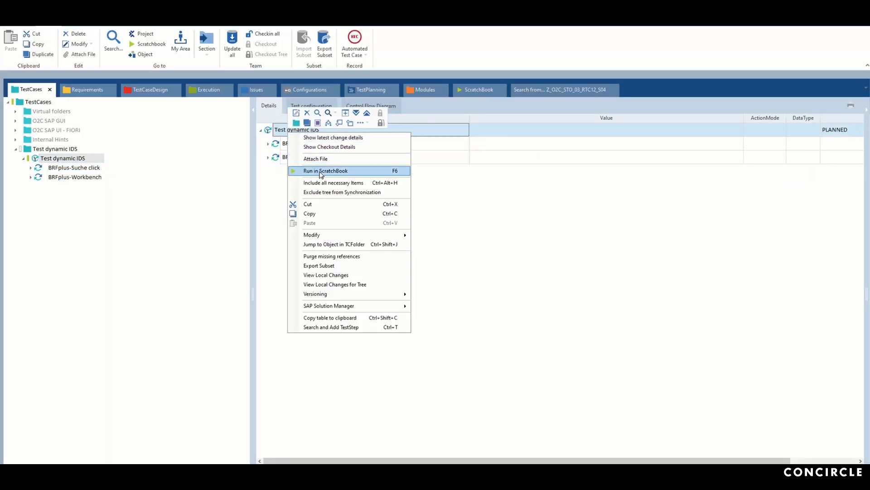
click(319, 171)
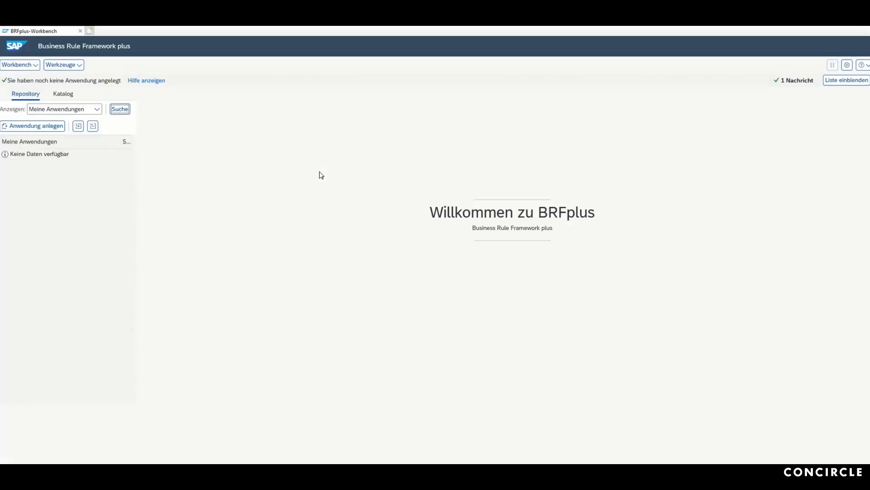
key(Return)
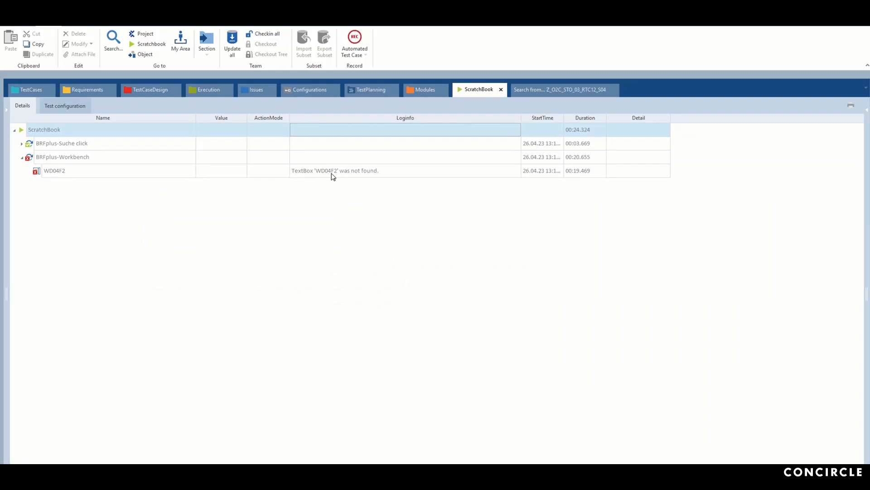
Read the log information for WD04F2 and jump from the BRFplus-Workbench test step to its module.
click(515, 176)
click(517, 173)
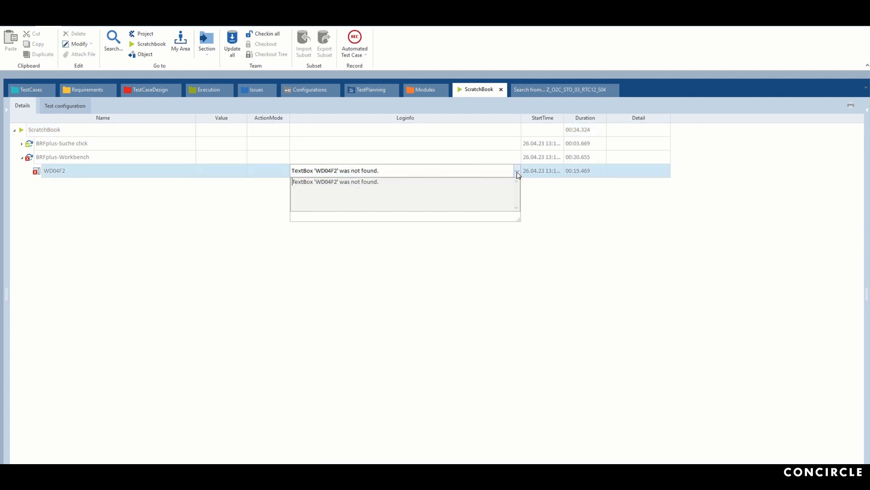
click(50, 159)
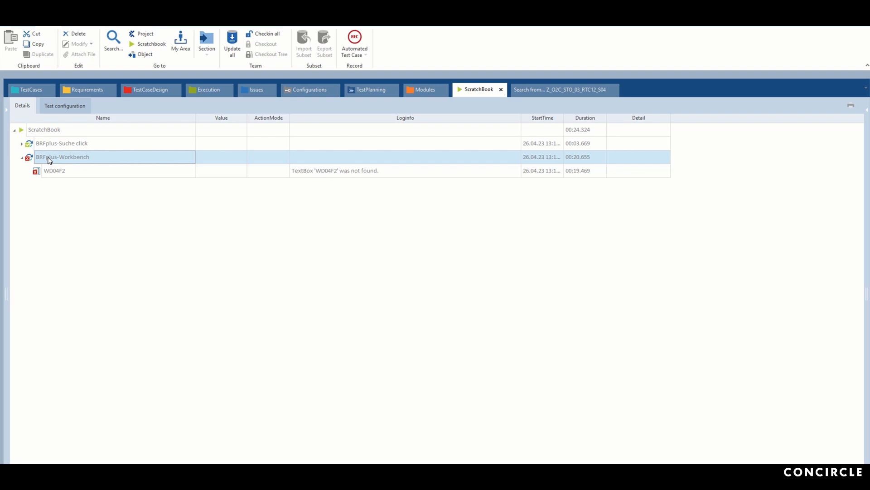
right_click(50, 158)
click(91, 160)
right_click(311, 132)
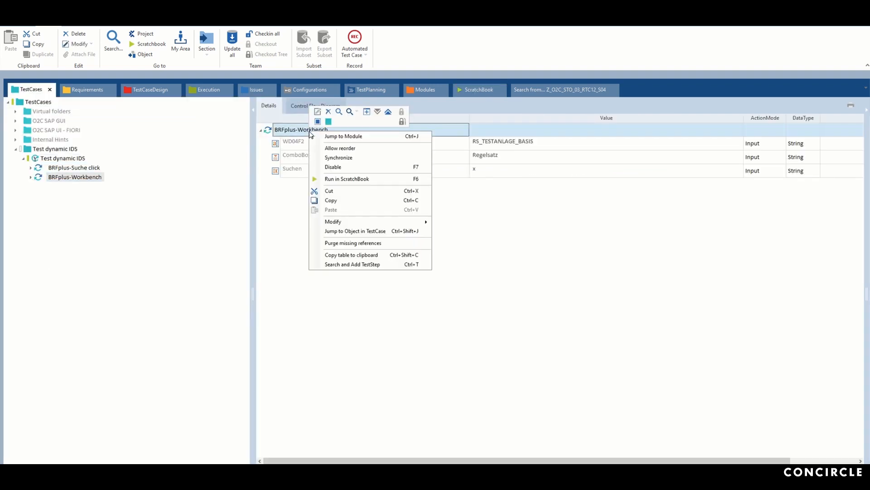
click(347, 136)
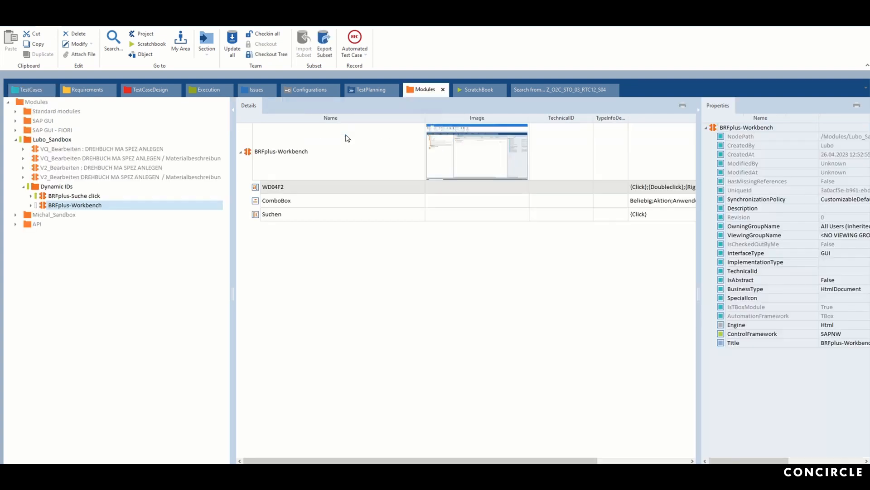
Rescan the BRFplus-Workbench module against the open Suche dialog.
right_click(79, 205)
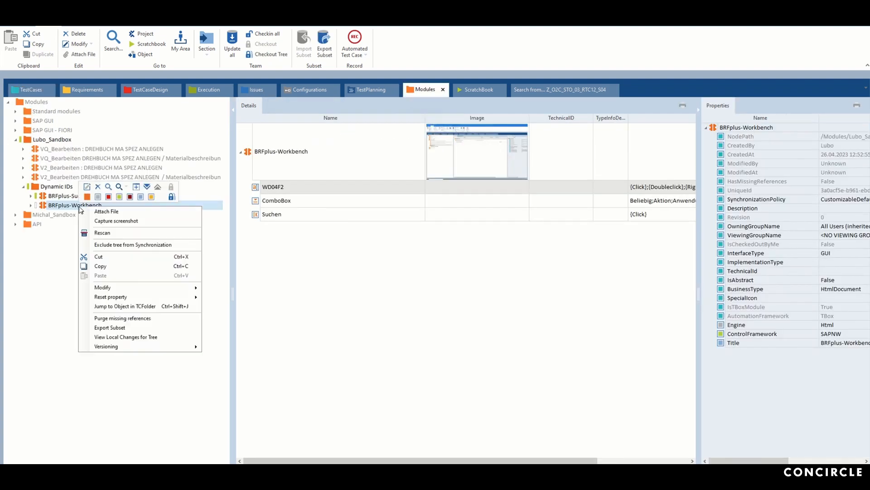
click(116, 235)
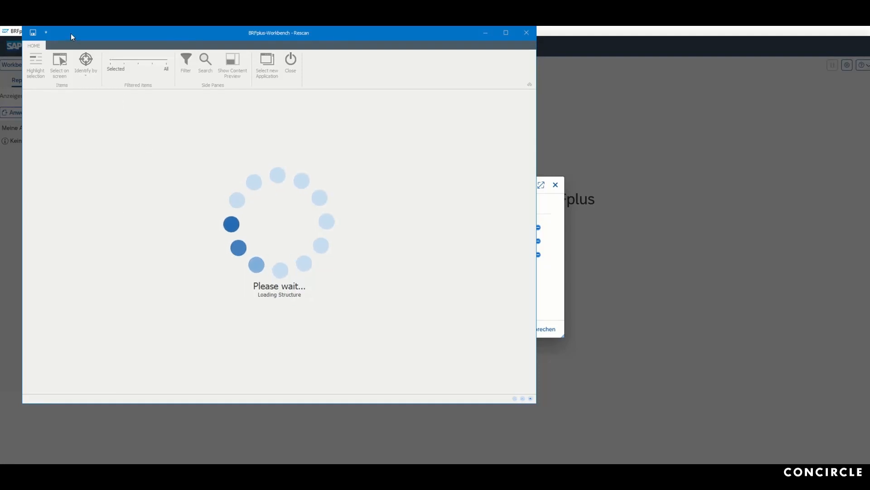
drag(68, 34, 428, 59)
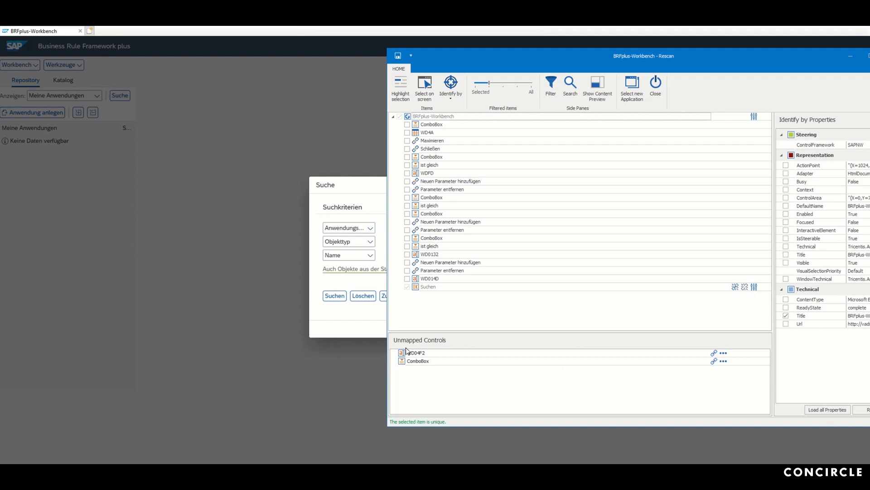
mouse_move(542, 59)
mouse_down()
mouse_move(698, 61)
mouse_move(557, 52)
mouse_up()
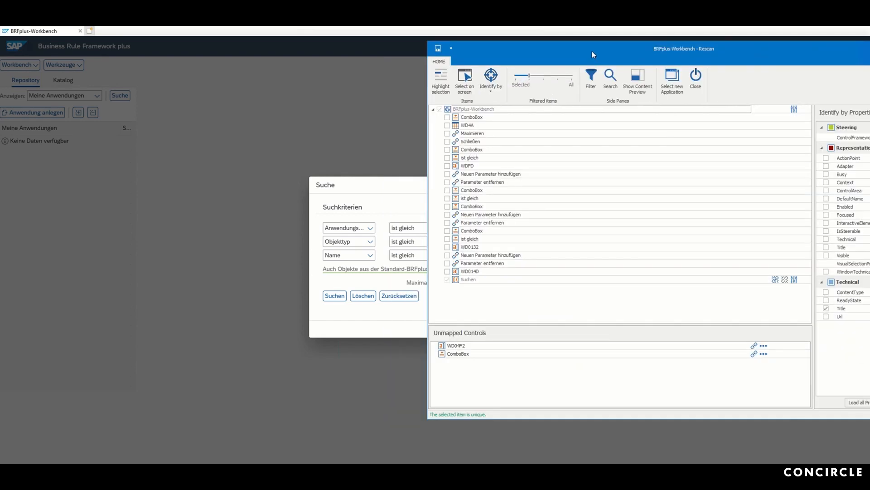
Map the unmapped WD04F2 control to the Name value field by picking it on screen in the Suche dialog.
click(754, 346)
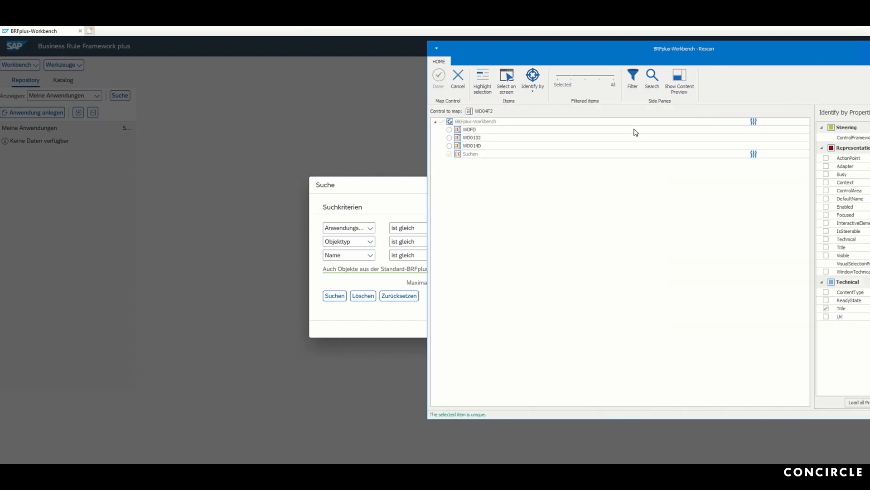
drag(497, 52, 614, 50)
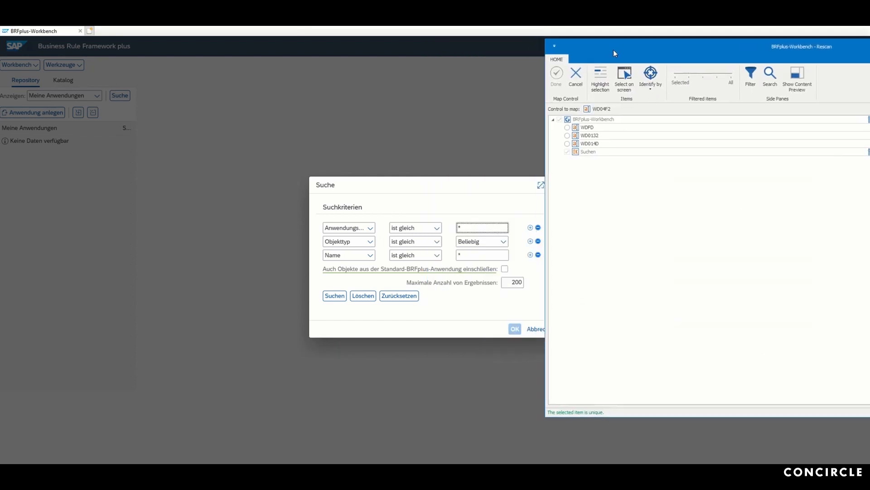
click(629, 80)
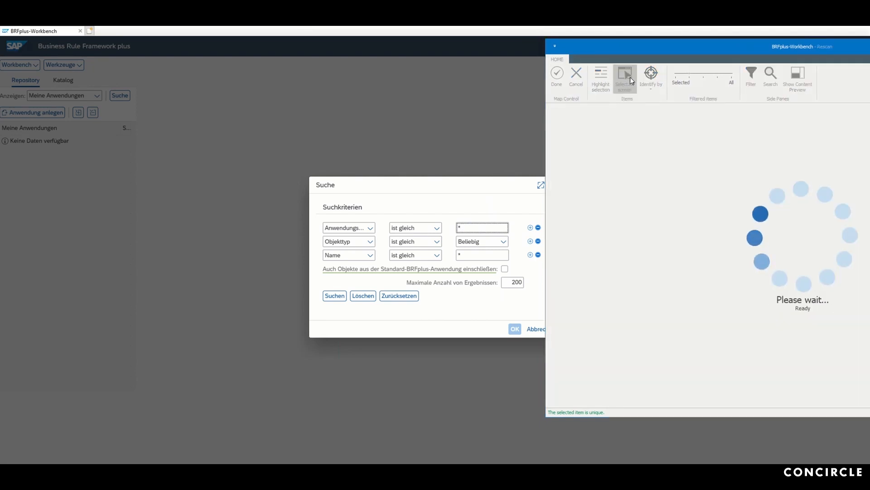
click(470, 257)
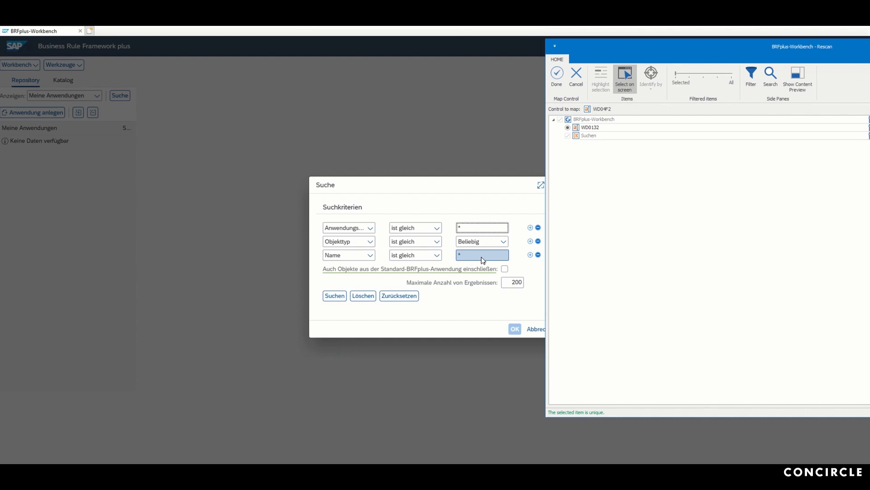
click(557, 74)
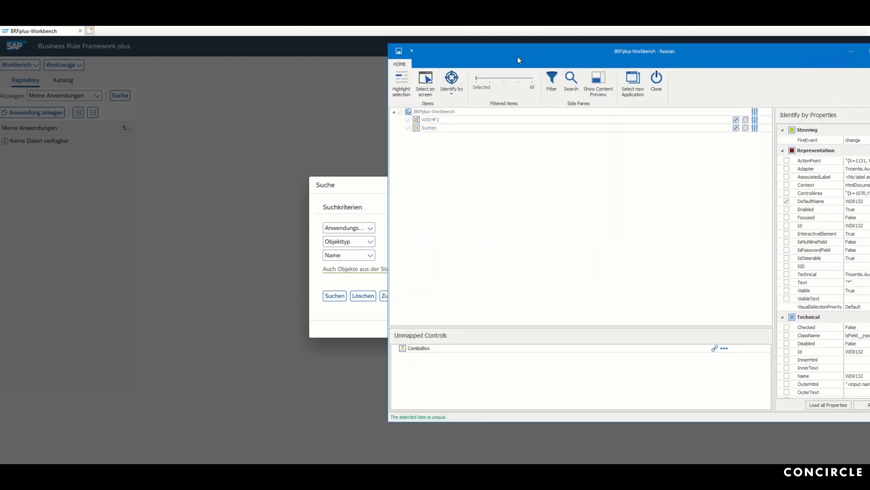
Map the unmapped ComboBox control to the Objekttyp value combo box in the Suche dialog.
click(713, 348)
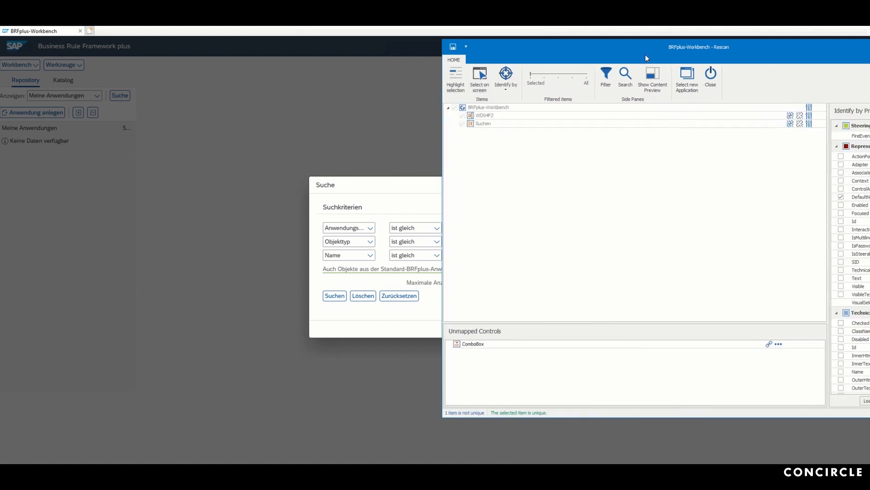
drag(645, 51, 433, 53)
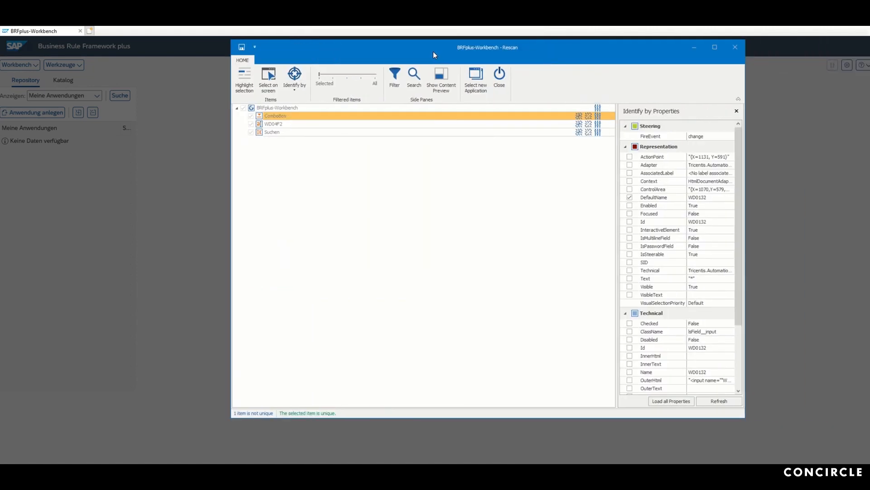
Identify the remapped ComboBox by its technical Id only, clearing the Tag and Title identifiers.
click(325, 118)
drag(740, 265, 743, 327)
click(630, 347)
click(629, 331)
click(630, 347)
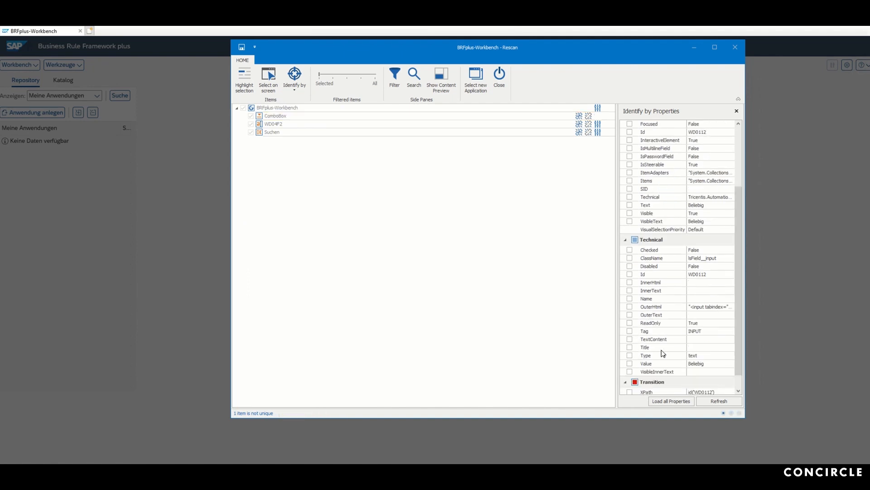
click(630, 274)
Identify the remapped WD04F2 field by its technical Id only, clearing DefaultName, Tag and Title.
click(281, 126)
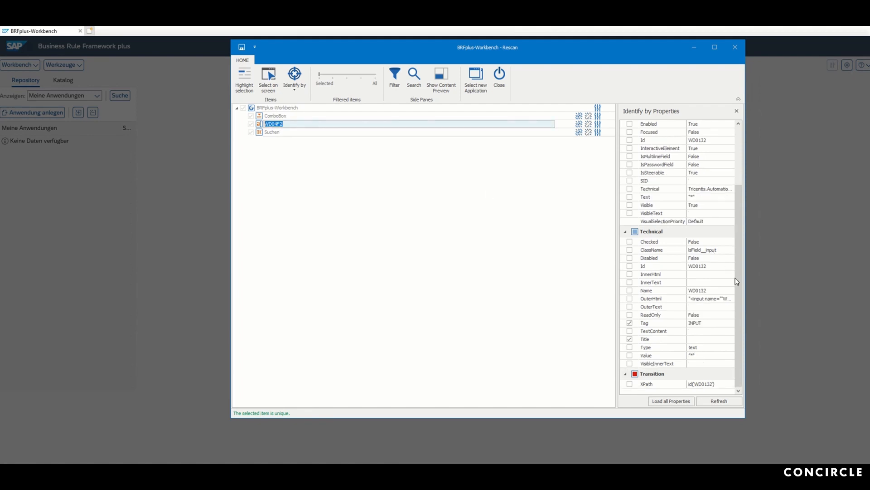
drag(740, 282, 744, 241)
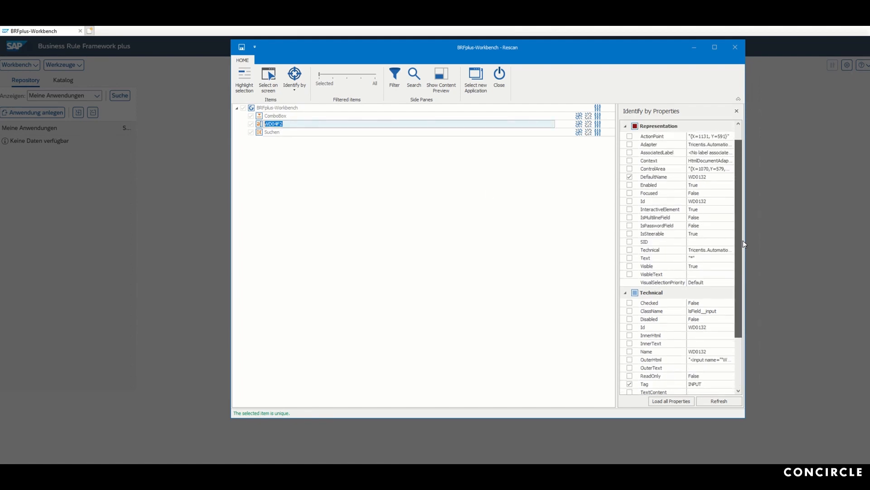
click(630, 177)
drag(738, 243, 742, 294)
click(629, 275)
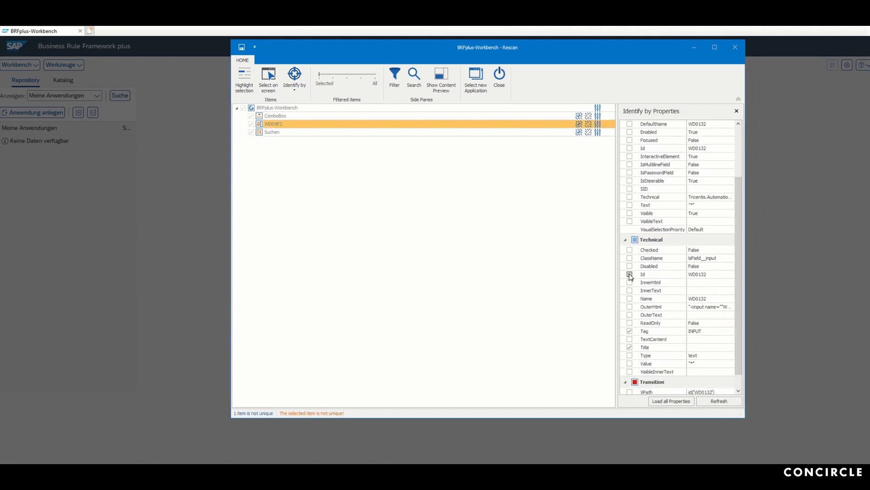
click(629, 331)
click(630, 347)
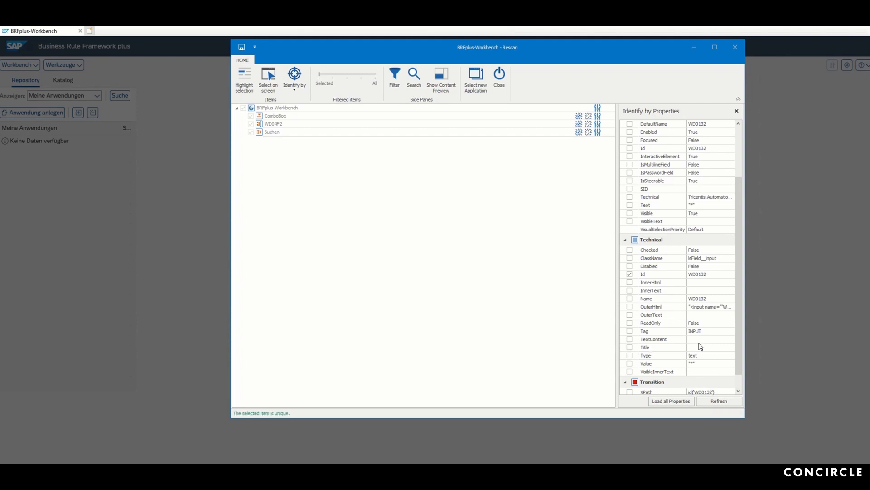
drag(739, 338, 739, 358)
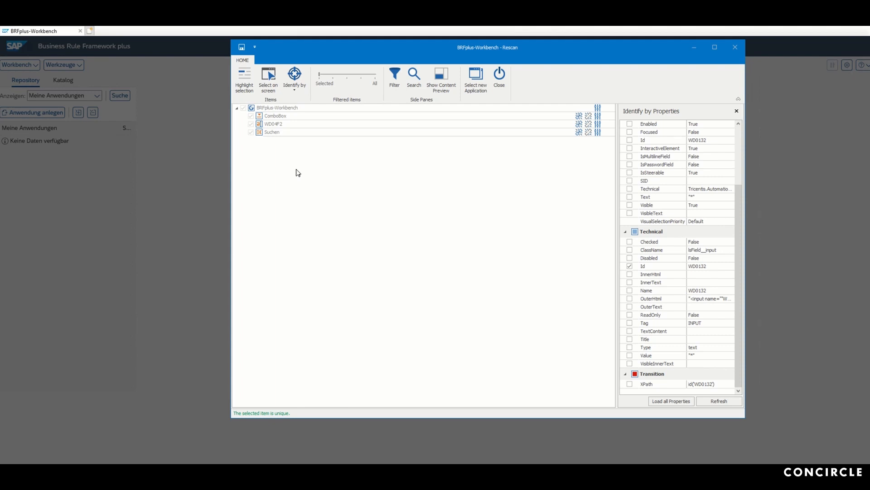
Save the rescanned module, close the rescan window and show the ComboBox properties in the module.
click(241, 48)
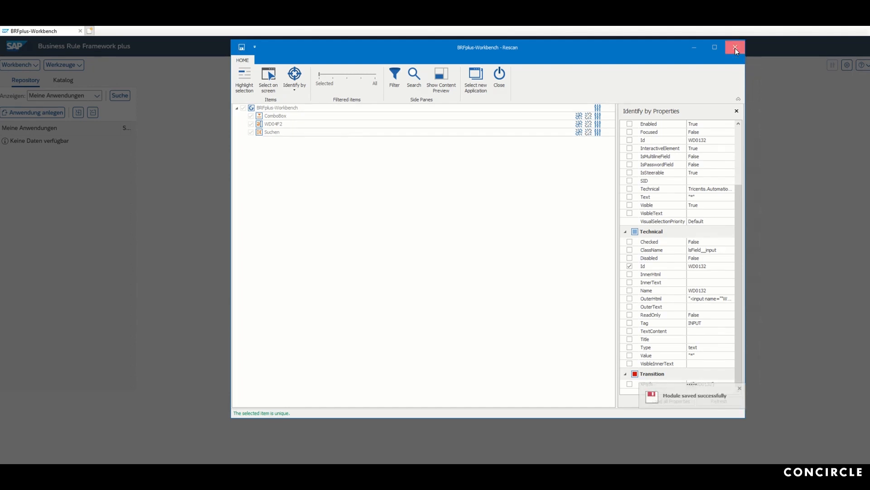
click(736, 50)
click(284, 158)
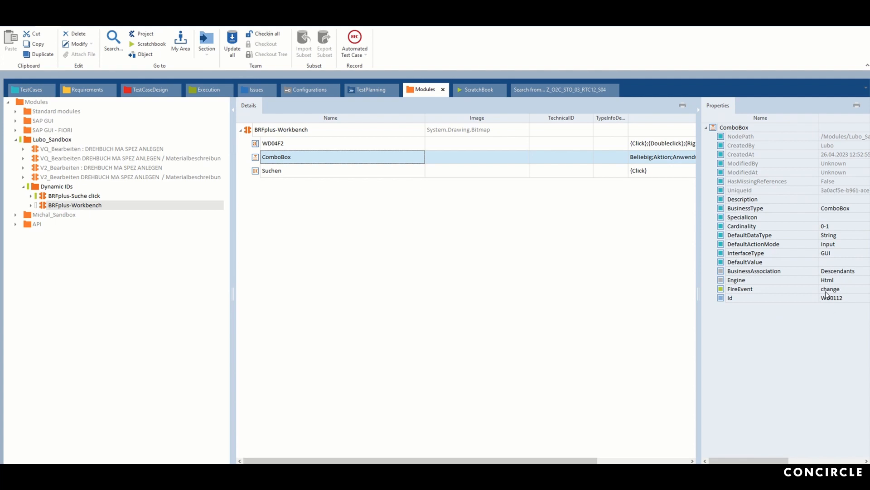
Inspect the WD04F2 control's properties and run the BRFplus-Workbench test step in the ScratchBook.
click(275, 146)
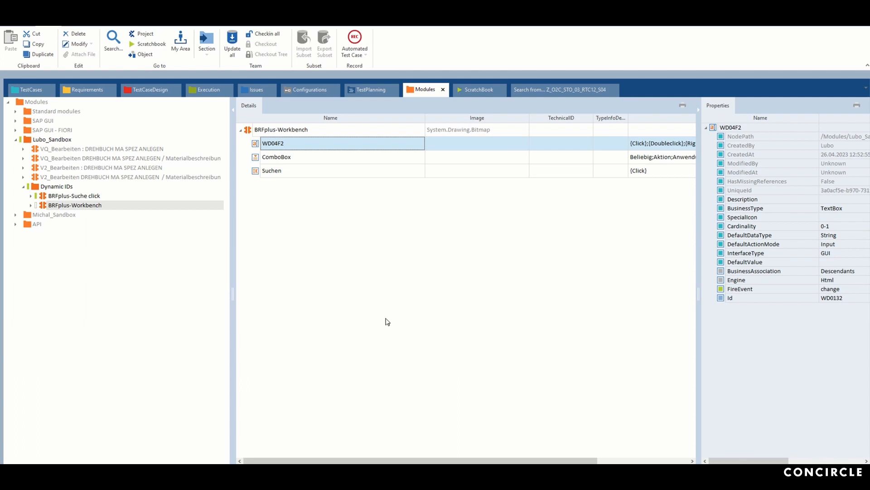
click(33, 94)
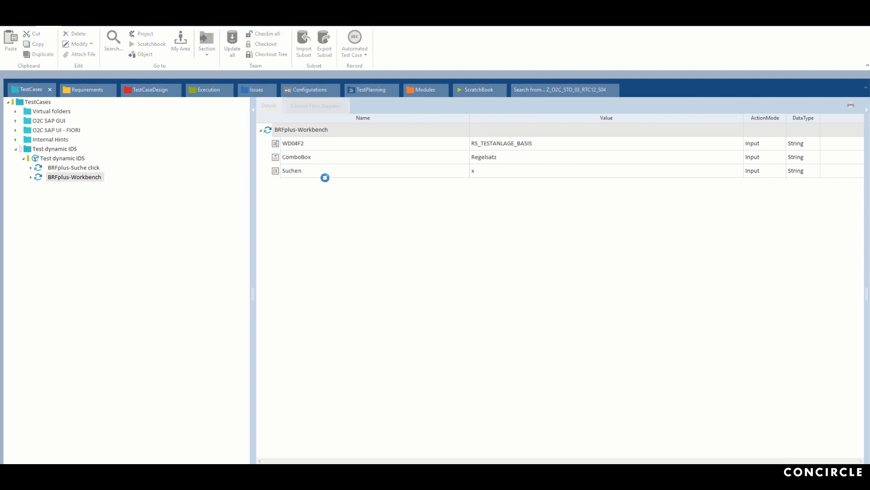
right_click(296, 129)
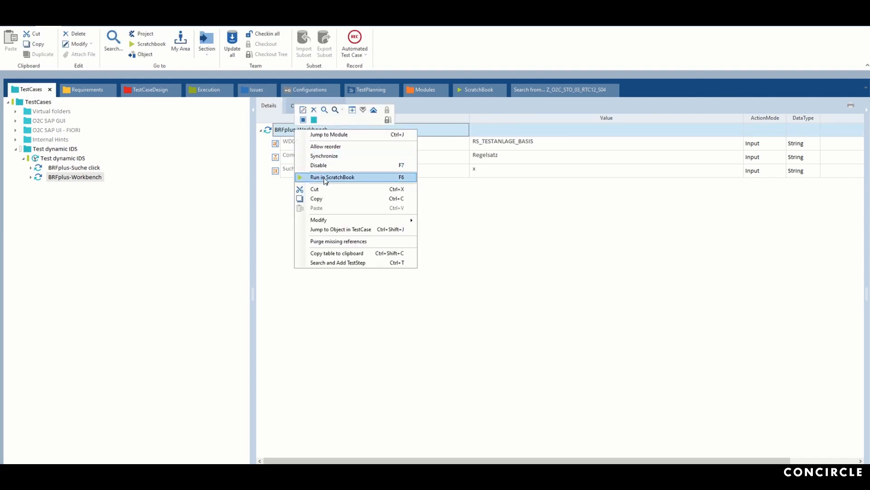
click(325, 177)
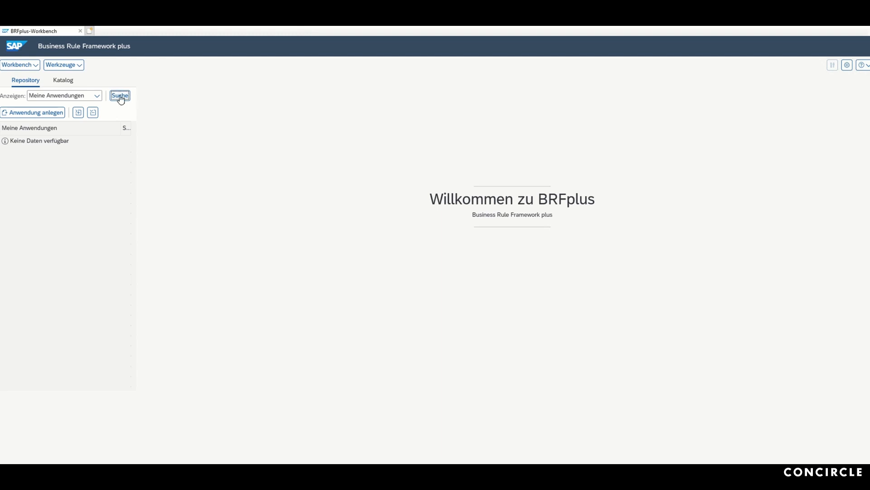
Open the Suche dialog in BRFplus and scan the BRFplus-Workbench window into the Dynamic IDs module folder.
click(120, 95)
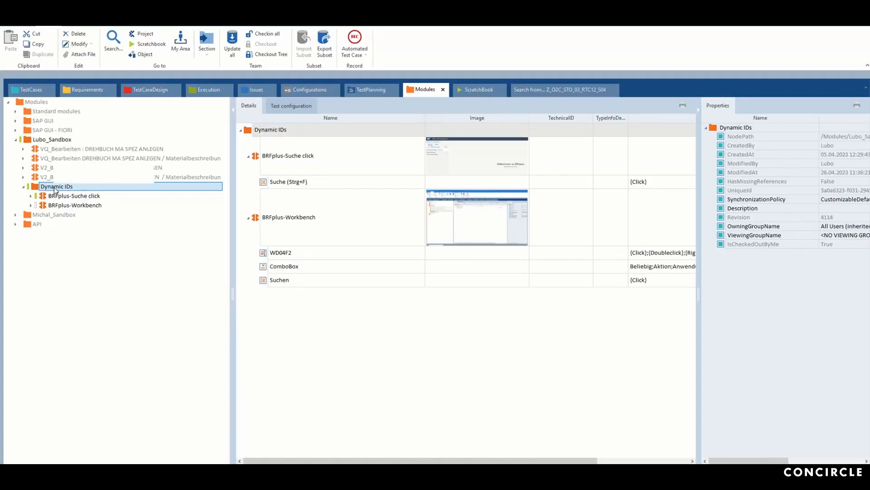
right_click(55, 189)
mouse_move(81, 235)
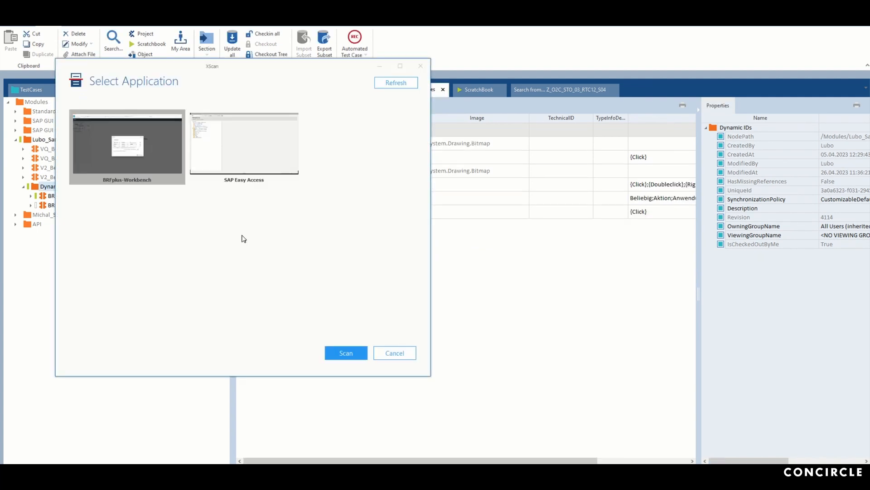
click(335, 355)
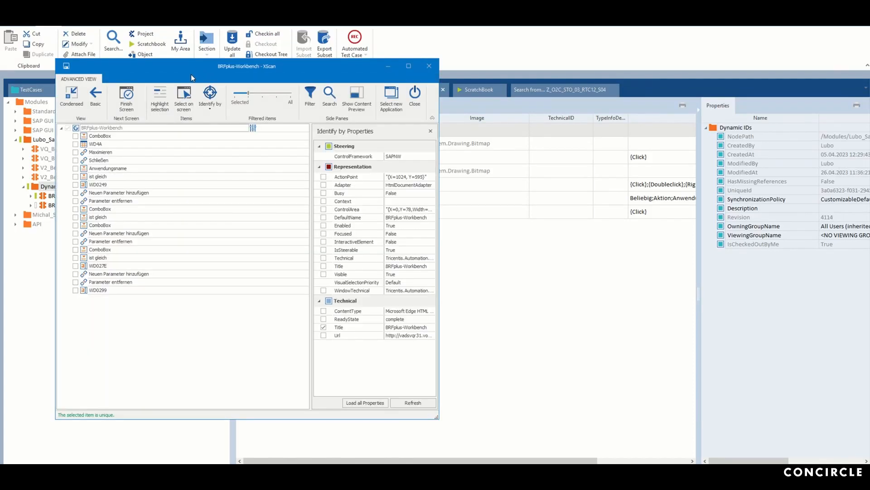
Pick the Suchen button, the Objekttyp value combo box and the Name value field on screen for the new module.
drag(191, 67, 617, 75)
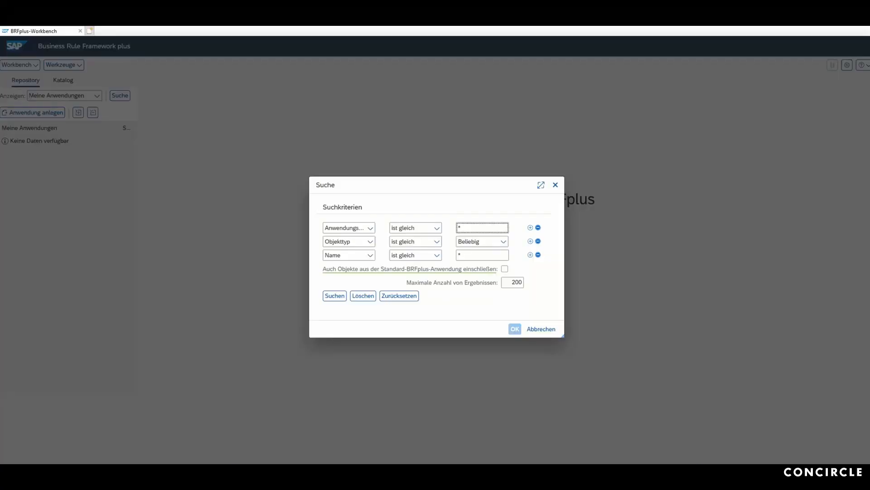
drag(613, 77, 687, 77)
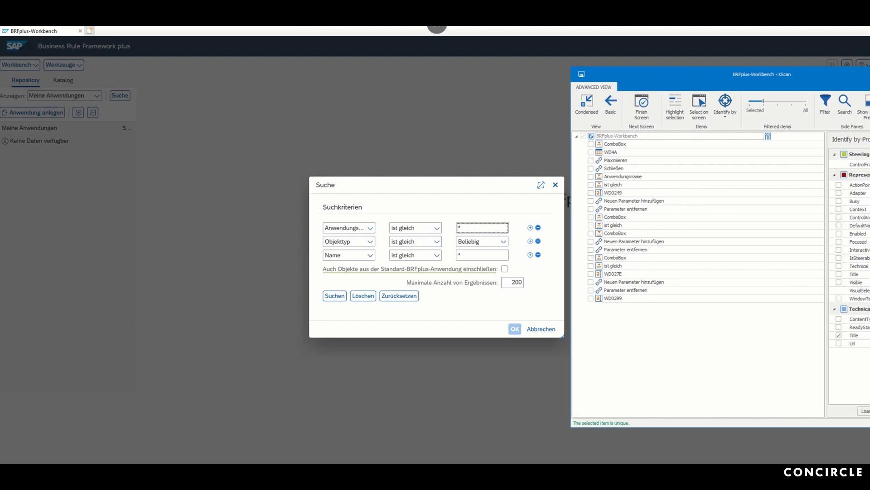
click(726, 117)
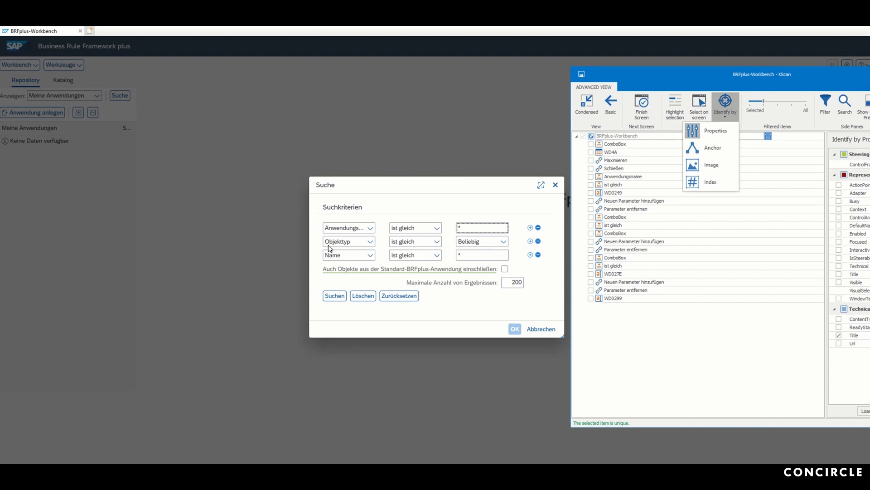
click(698, 109)
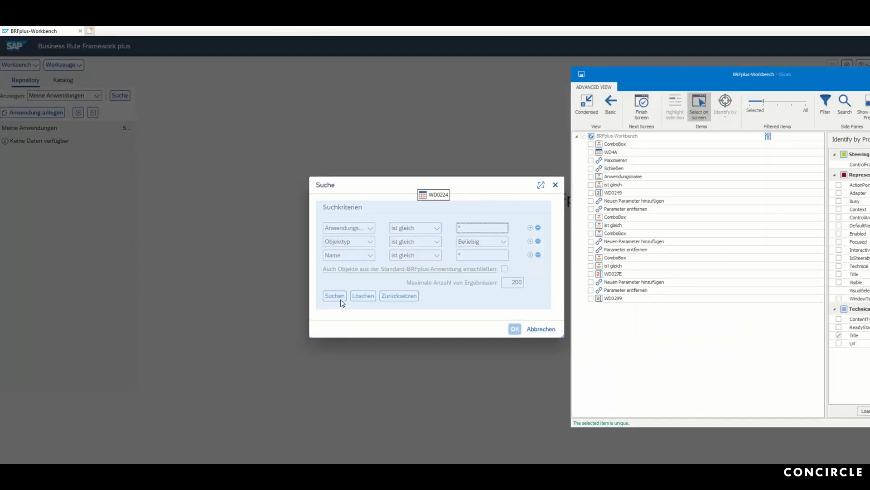
click(335, 298)
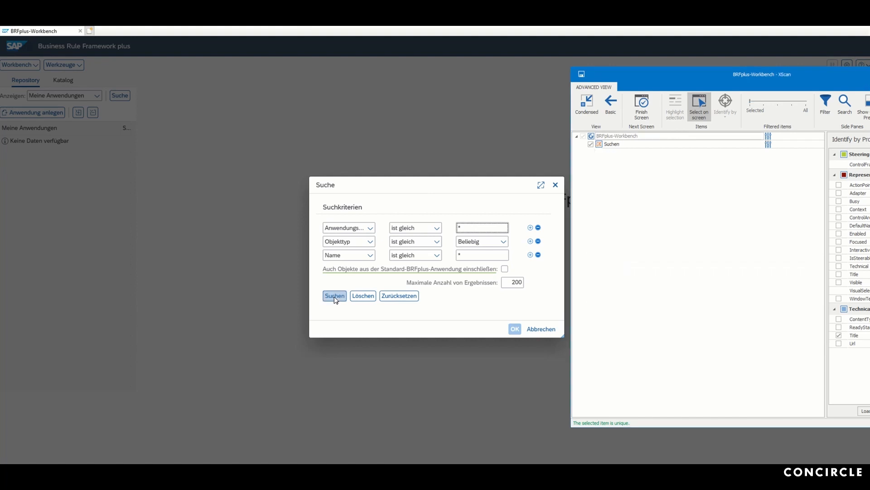
click(519, 141)
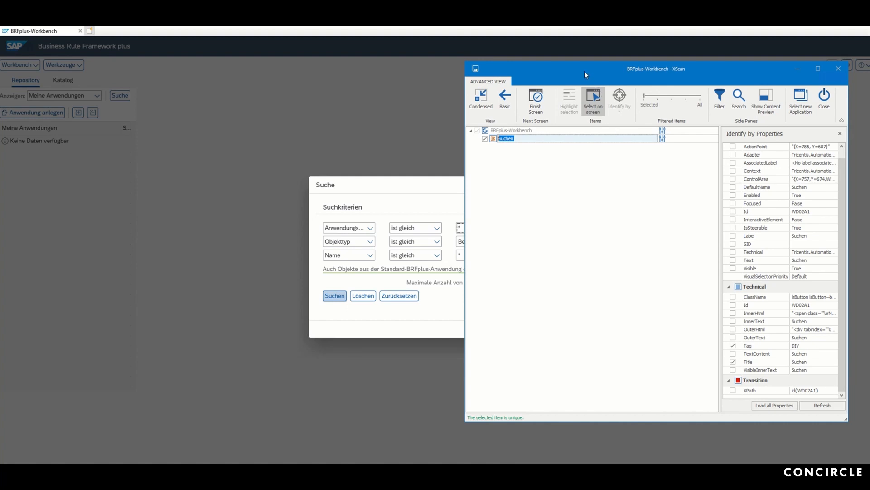
drag(584, 71, 689, 69)
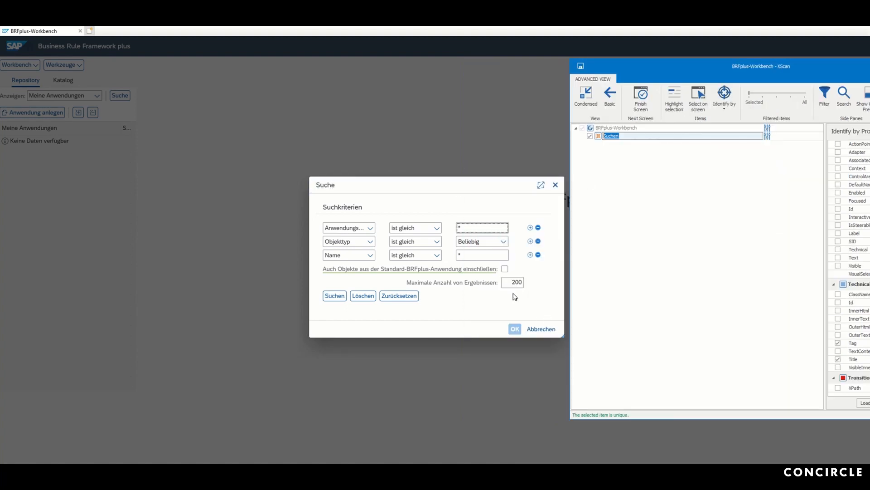
click(698, 96)
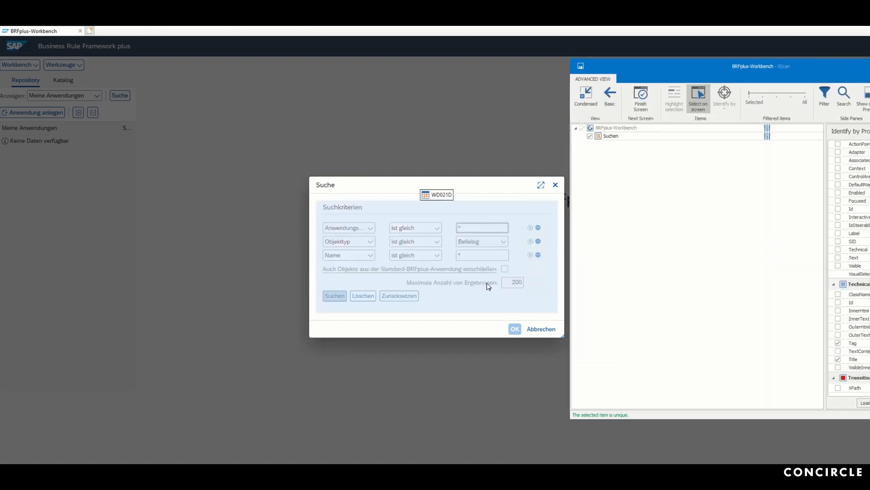
click(487, 241)
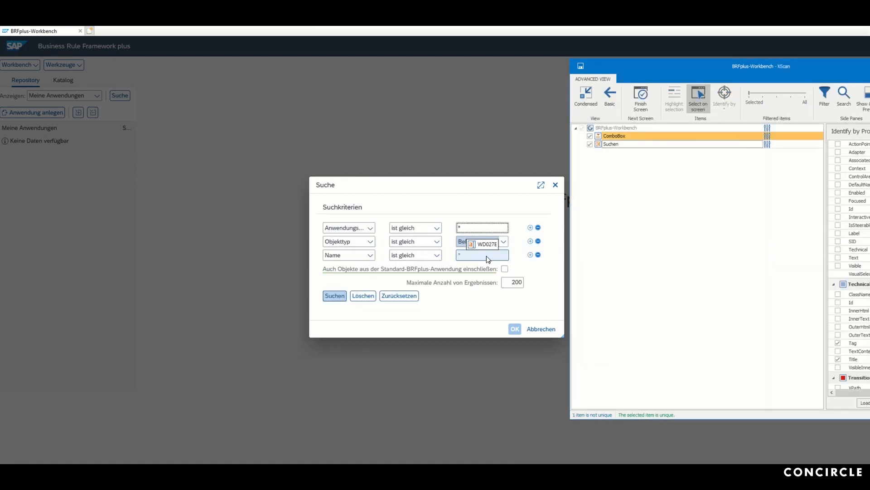
click(488, 259)
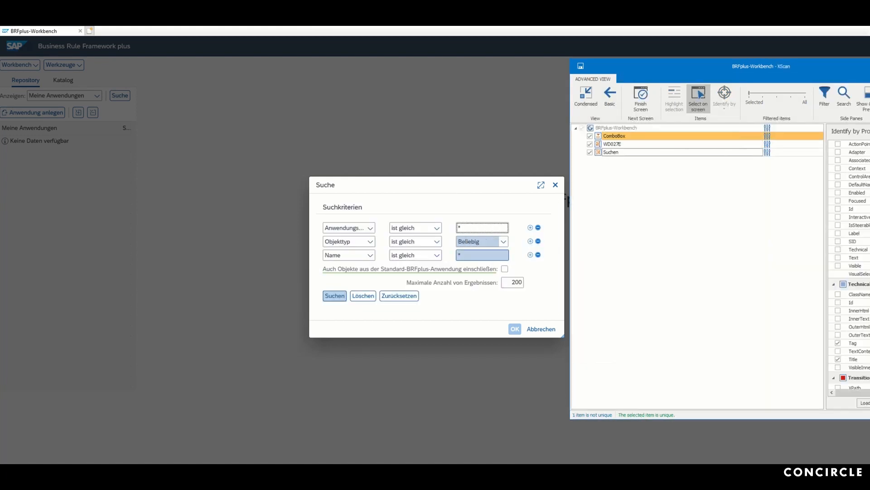
Identify the scanned ComboBox by anchor, using the Suchen button as its anchor control.
drag(808, 95, 711, 93)
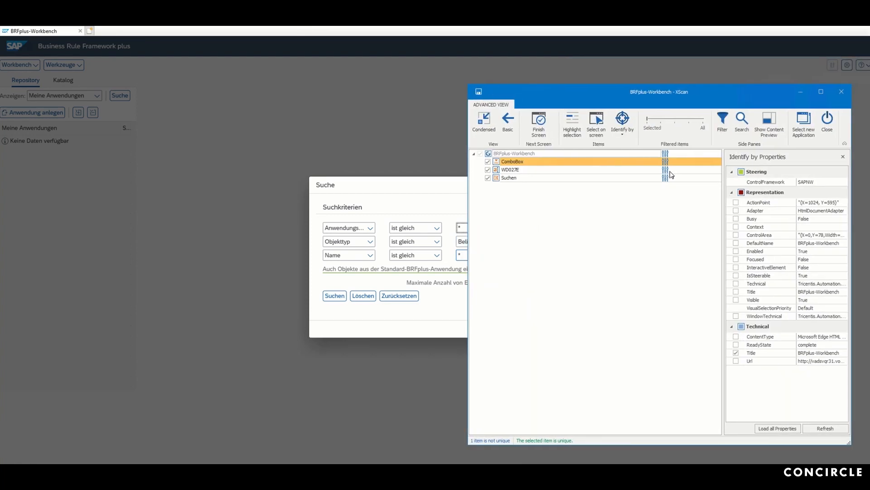
mouse_move(666, 166)
click(531, 162)
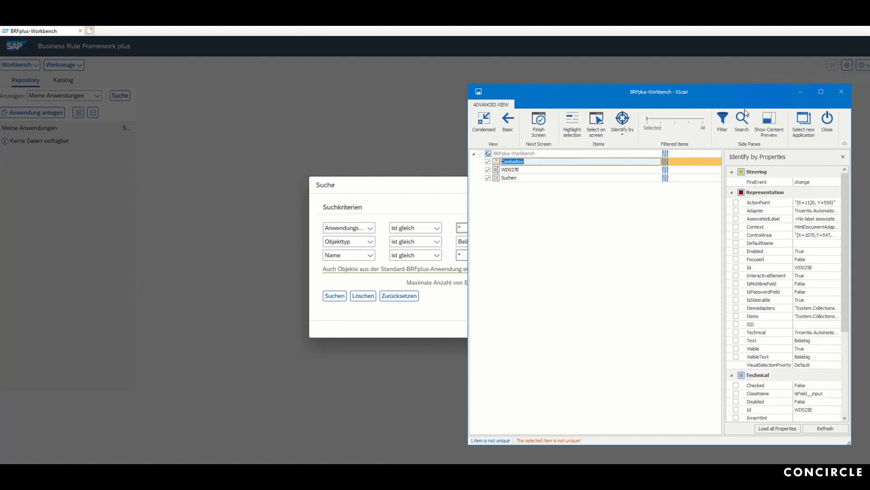
drag(738, 96, 659, 93)
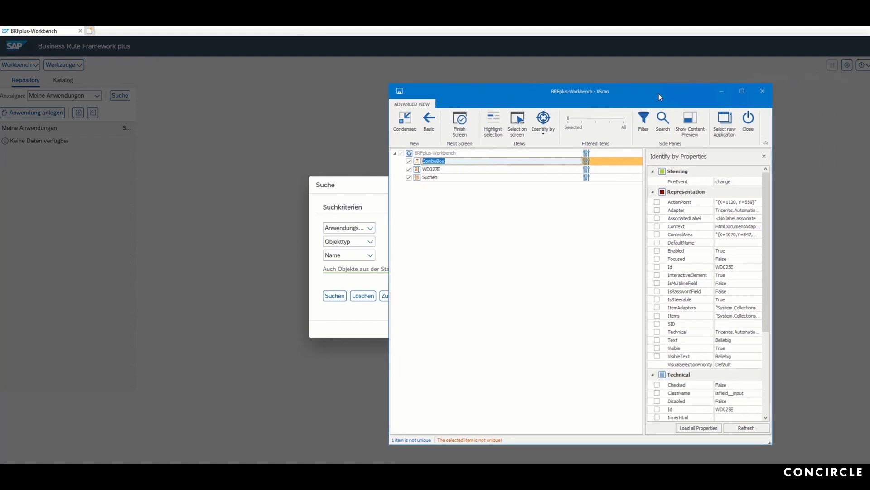
drag(768, 290, 768, 347)
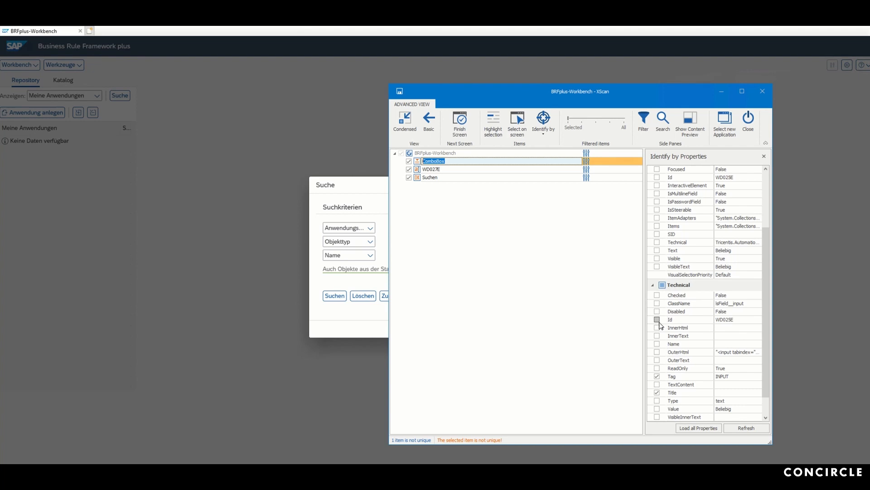
drag(768, 350, 768, 329)
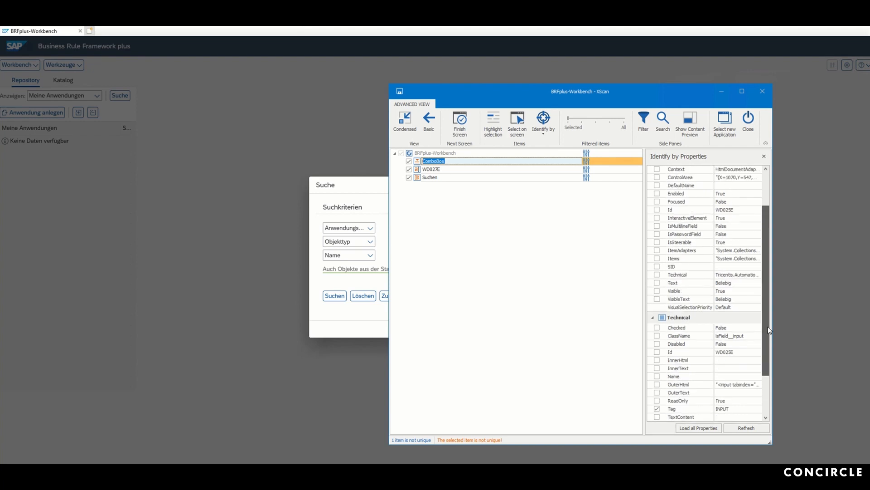
click(544, 136)
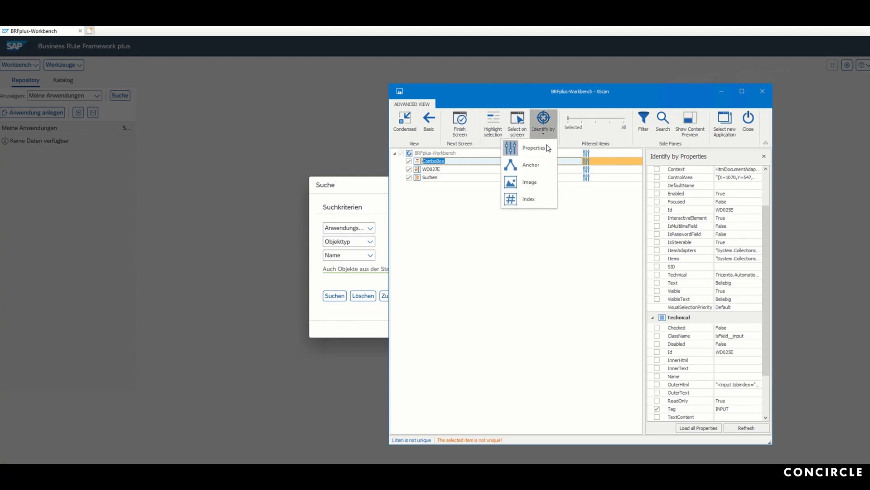
click(536, 168)
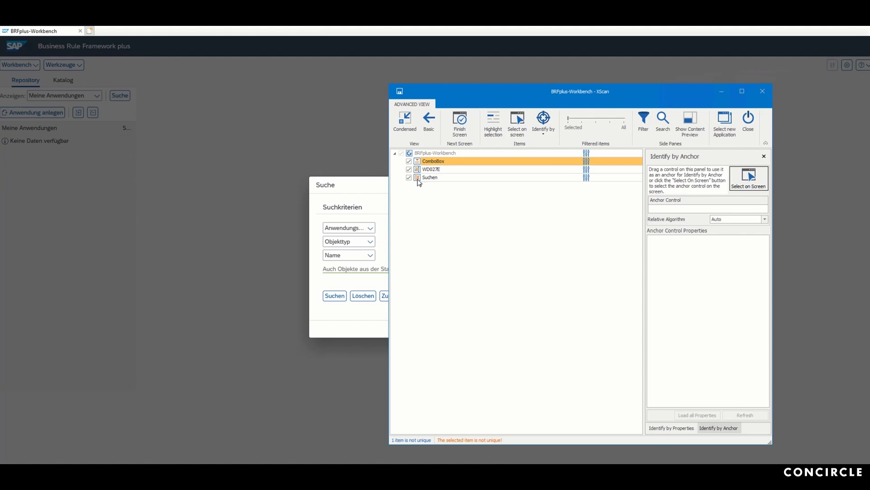
drag(418, 180, 684, 210)
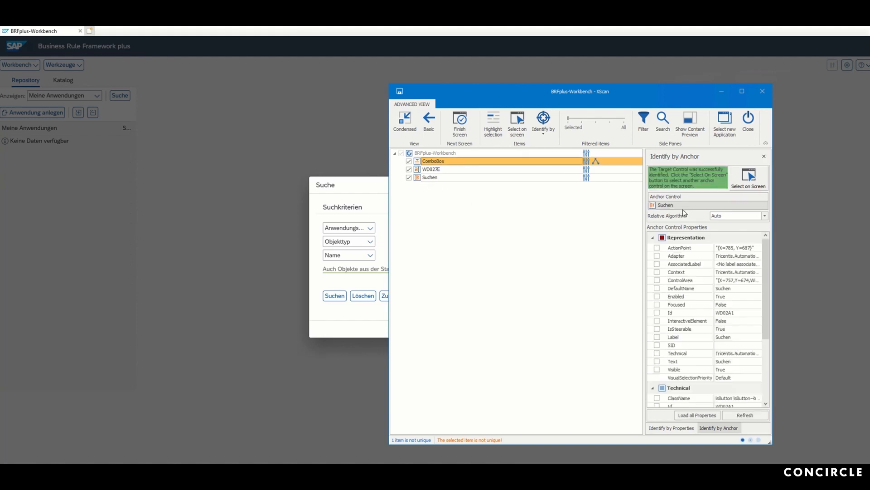
Clear the DefaultName identifier of the WD027E field and identify it by anchor with the Suchen button.
click(449, 170)
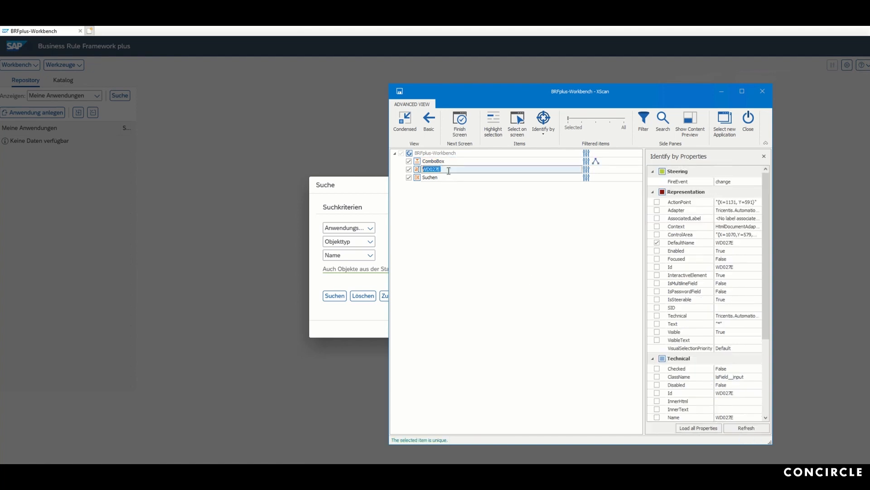
click(658, 243)
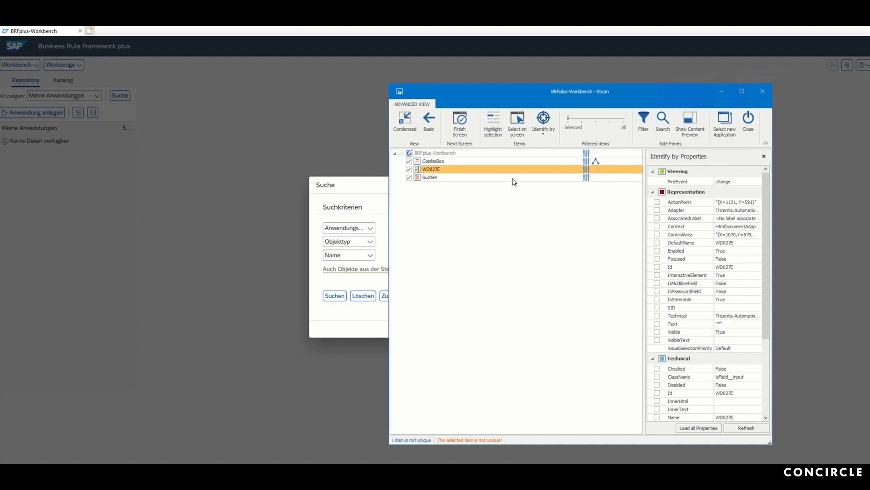
click(546, 135)
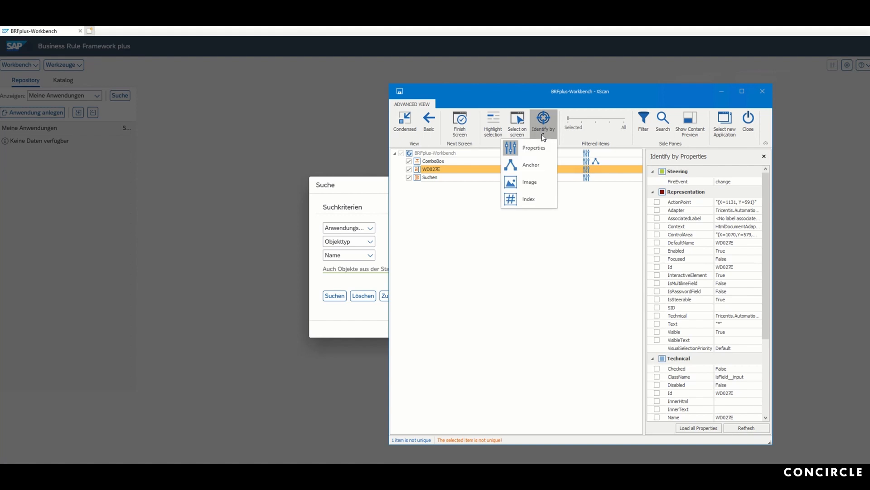
click(534, 167)
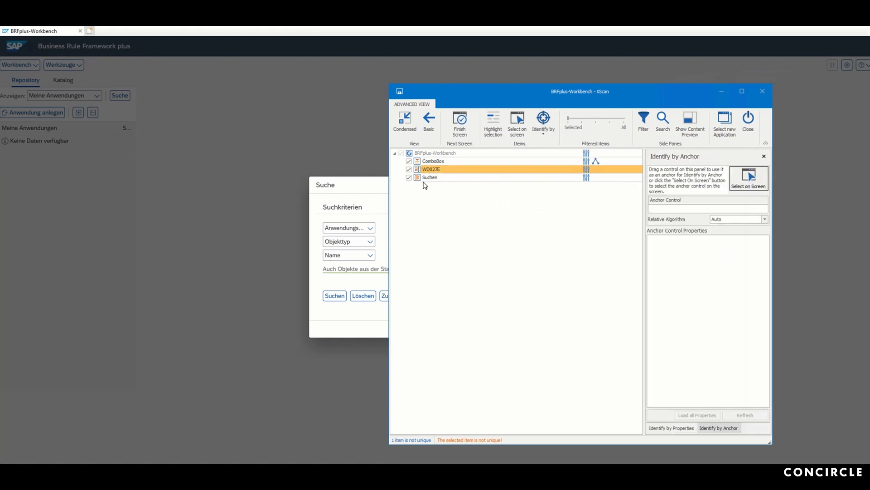
drag(415, 177, 672, 211)
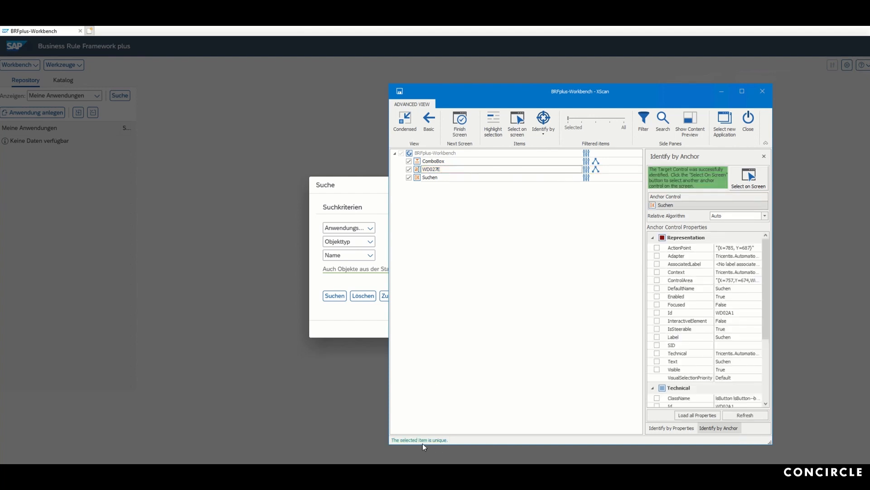
Save the scanned module, close the scan window and rename the new module to BRFplus-Workbench - Anchor.
click(400, 92)
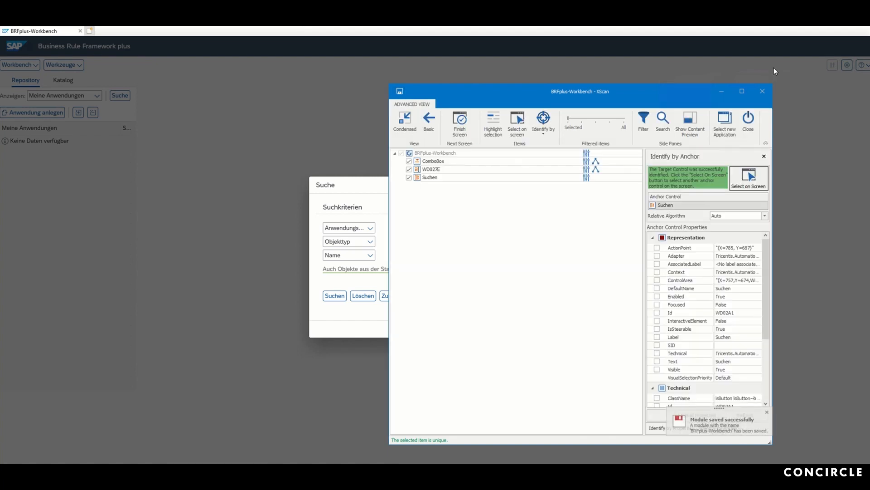
click(764, 92)
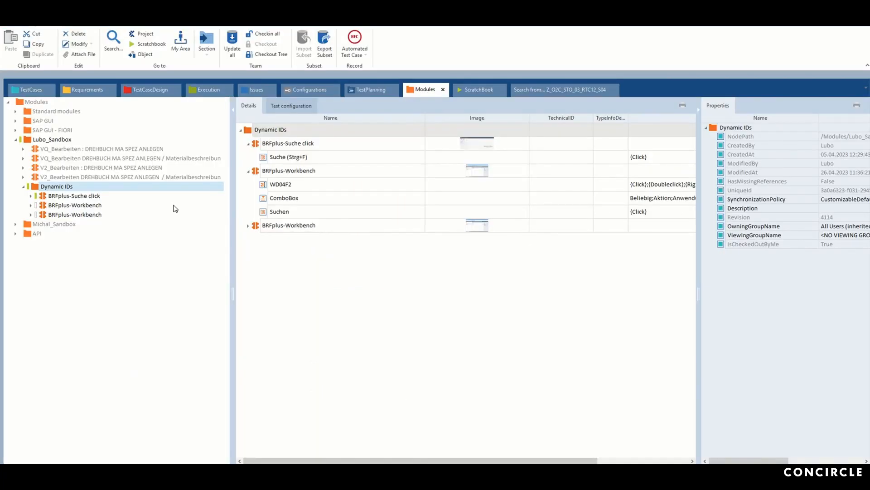
click(107, 216)
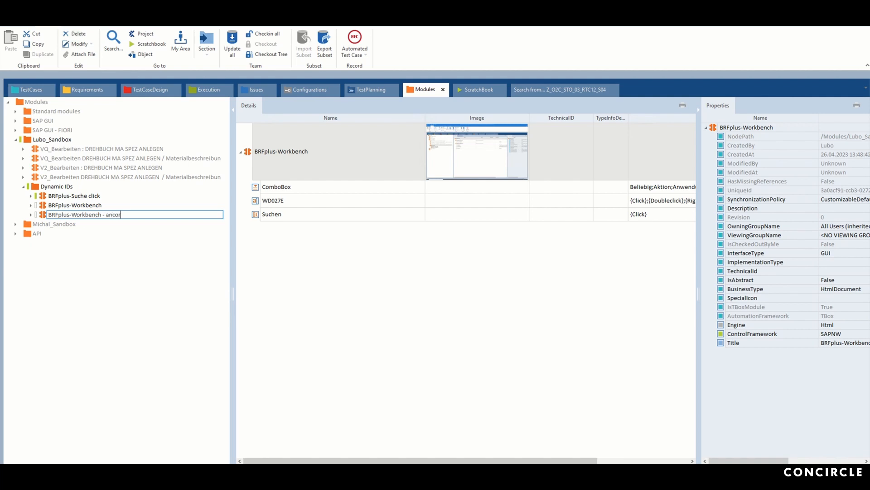
key(Return)
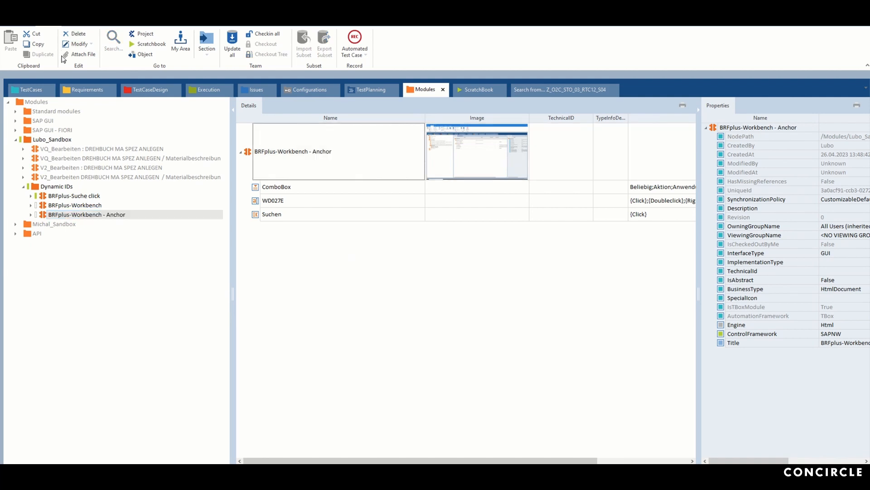
Replace the BRFplus-Workbench step in the Test dynamic IDS test case with the BRFplus-Workbench - Anchor module.
click(30, 89)
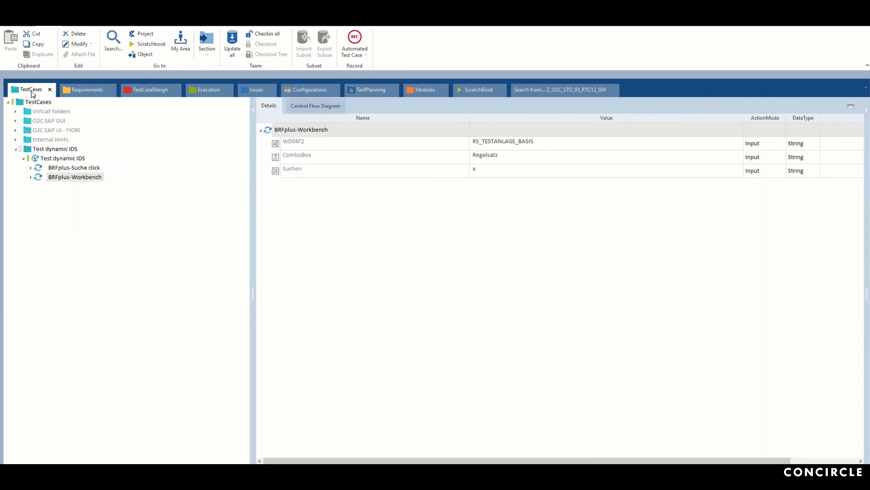
click(40, 178)
key(Delete)
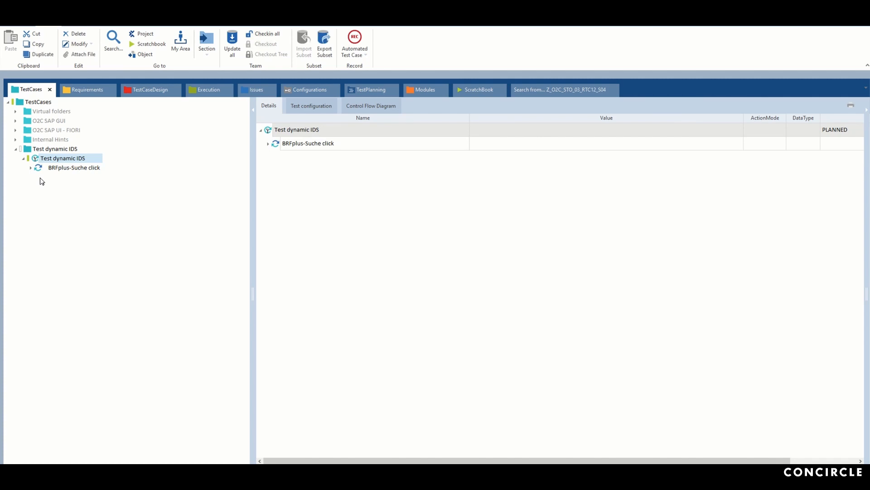
click(426, 90)
drag(45, 218, 68, 162)
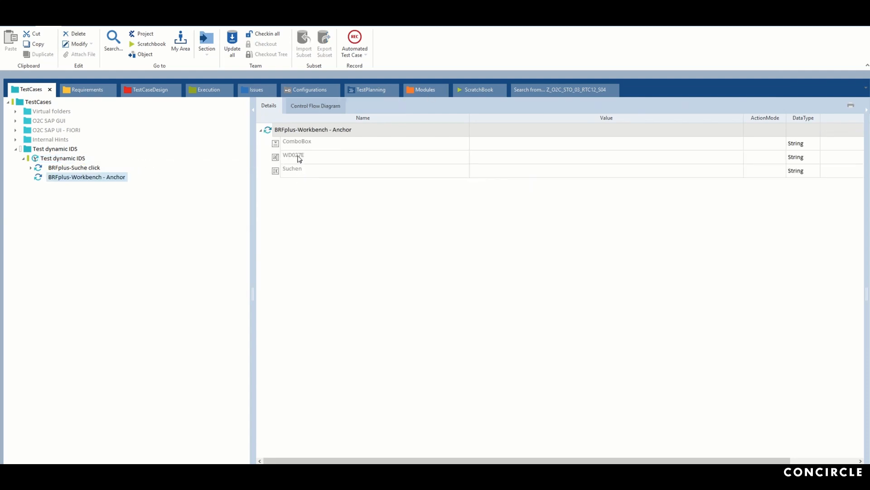
Move the WD027E attribute above ComboBox in the BRFplus-Workbench - Anchor module.
click(426, 90)
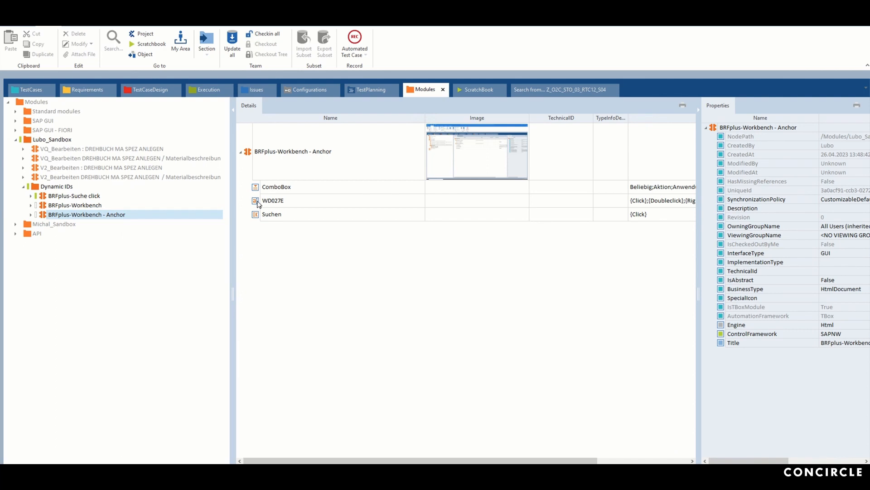
drag(257, 203, 256, 184)
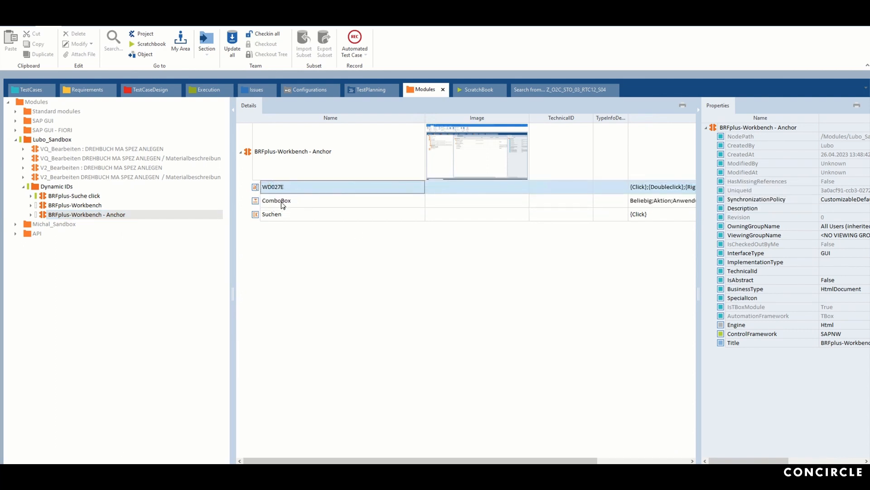
click(282, 204)
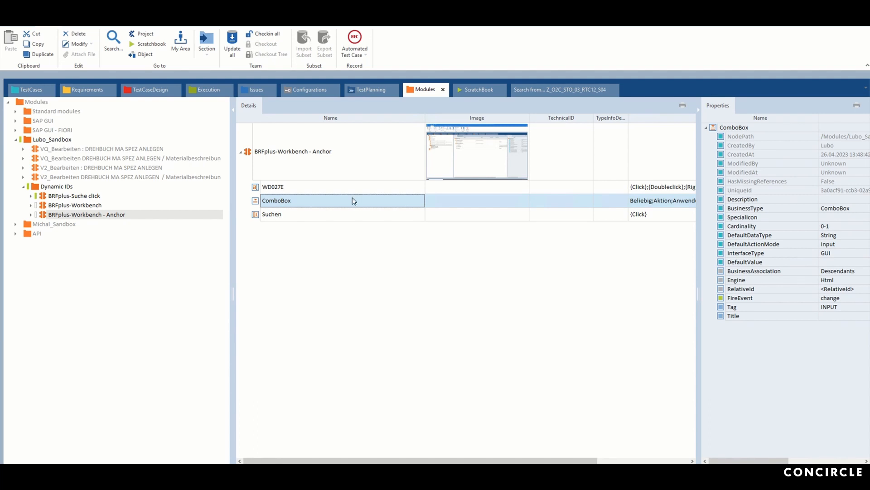
Set the Anchor test step values to RS_TESTANLAGE_BASIS for WD027E, Regelsatz for ComboBox and x for Suchen.
click(33, 88)
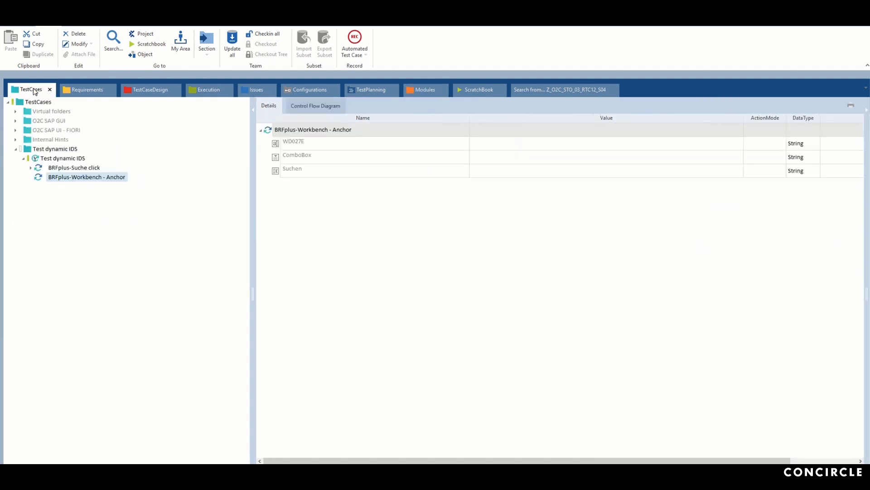
click(490, 146)
text(RS_TEST)
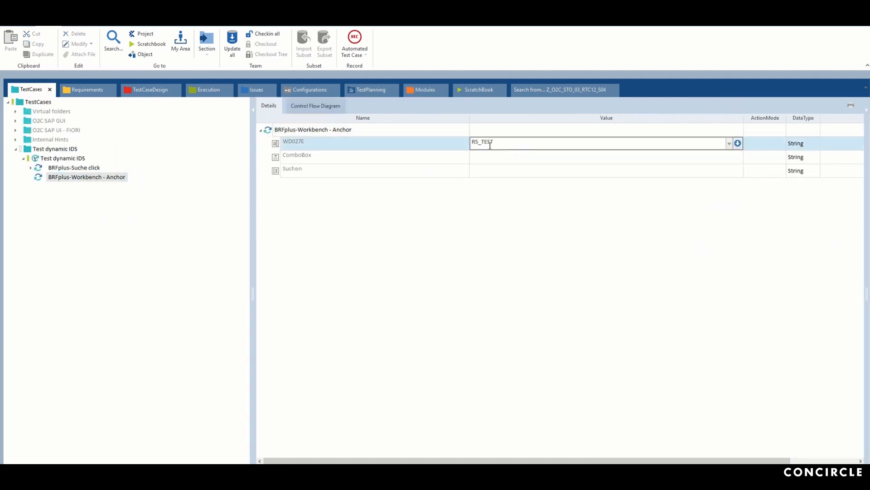
text(ANLAGE_BASIS)
click(482, 159)
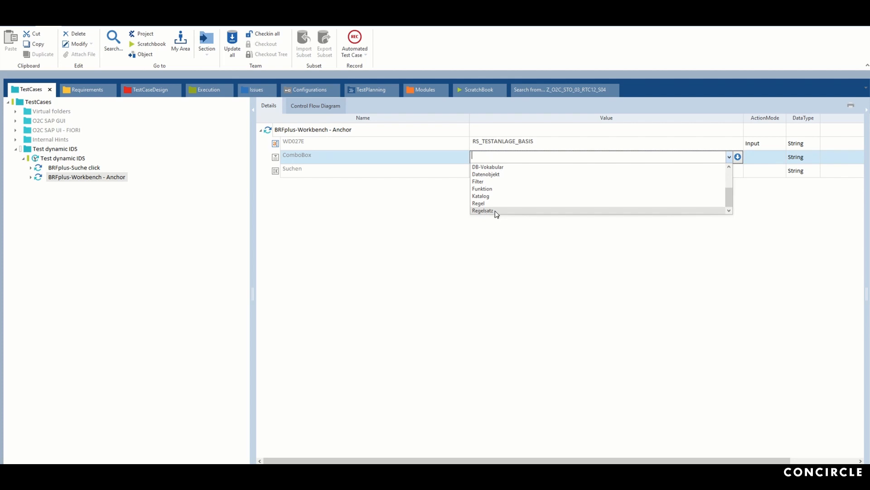
click(495, 211)
click(494, 172)
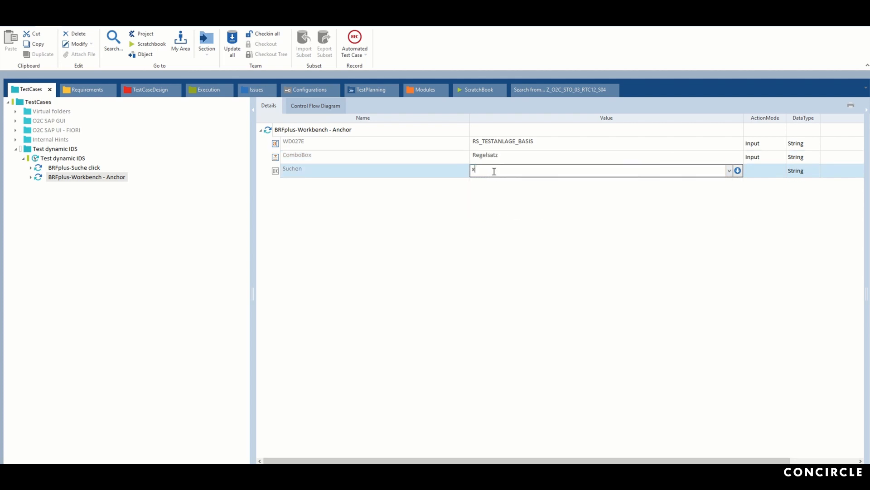
text(x)
click(488, 221)
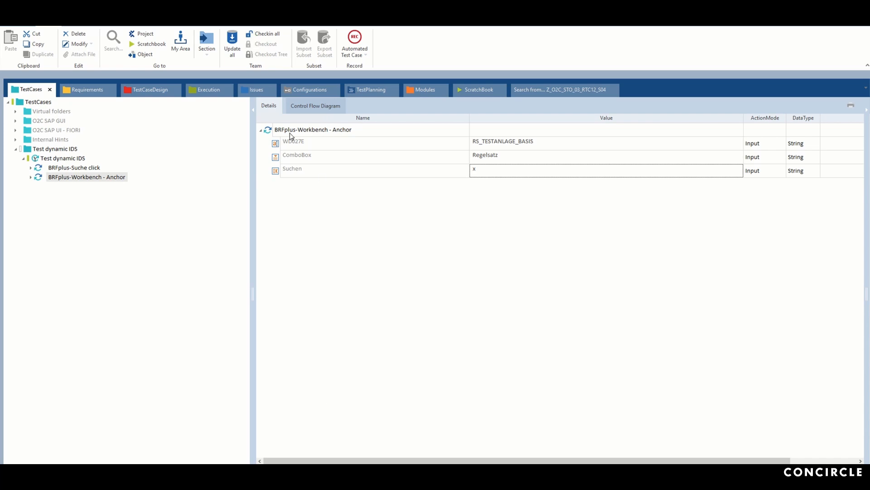
Run the BRFplus-Workbench - Anchor test step in ScratchBook and expand its execution result.
click(269, 135)
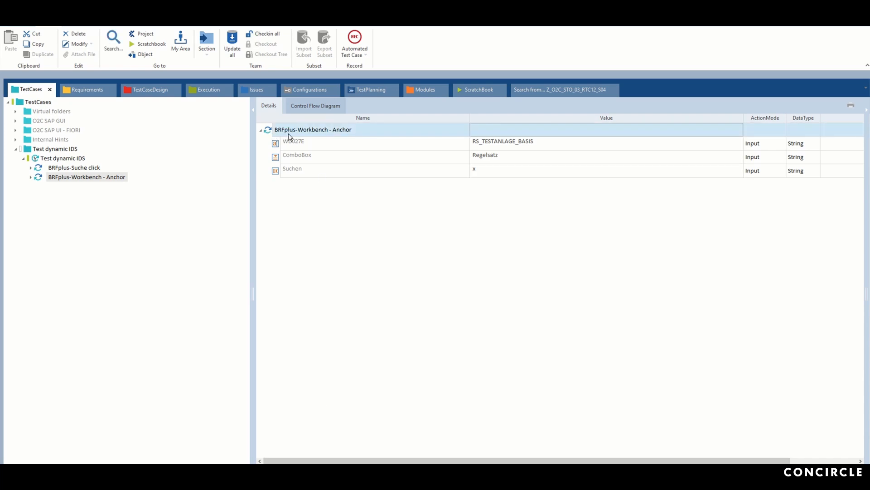
right_click(289, 137)
click(316, 181)
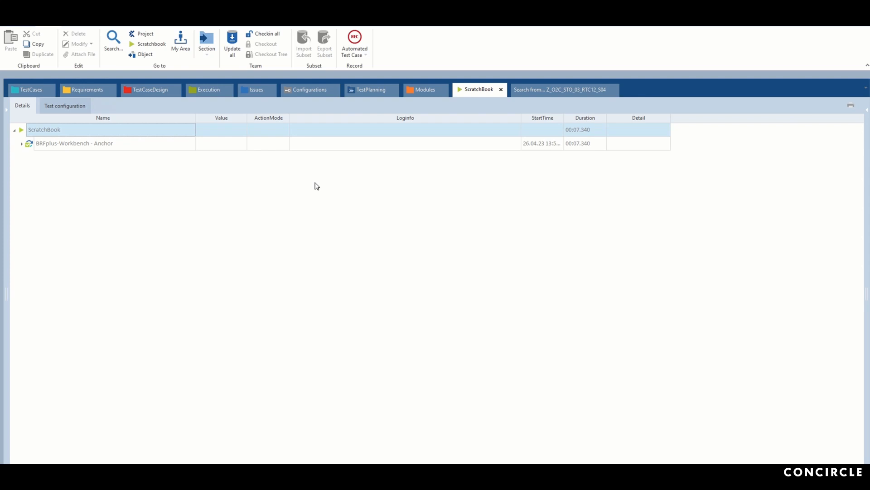
click(22, 143)
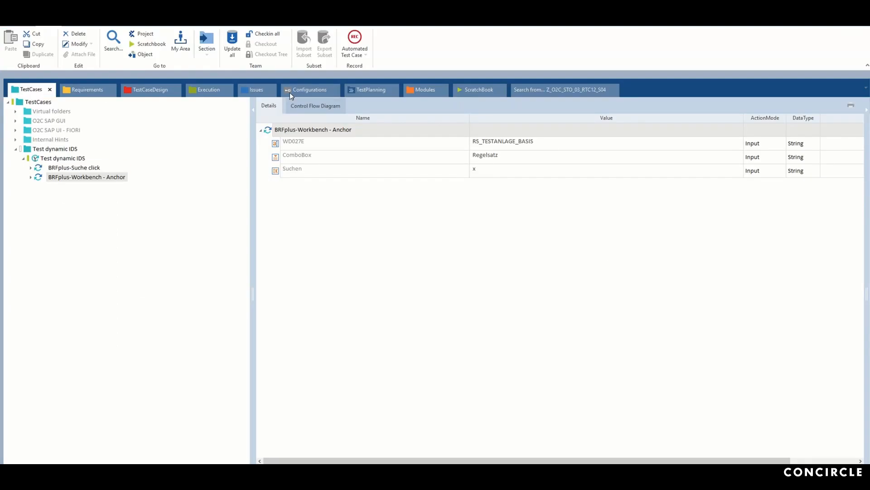
Switch to SAP Easy Access, start the BRF+ transaction and maximize the new BRFplus-Workbench browser window.
mouse_move(260, 472)
click(316, 439)
click(86, 76)
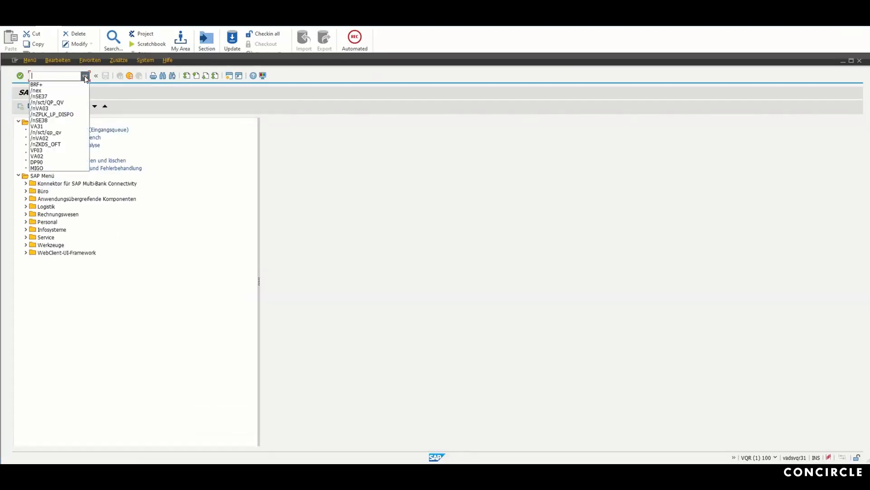
click(68, 84)
key(Return)
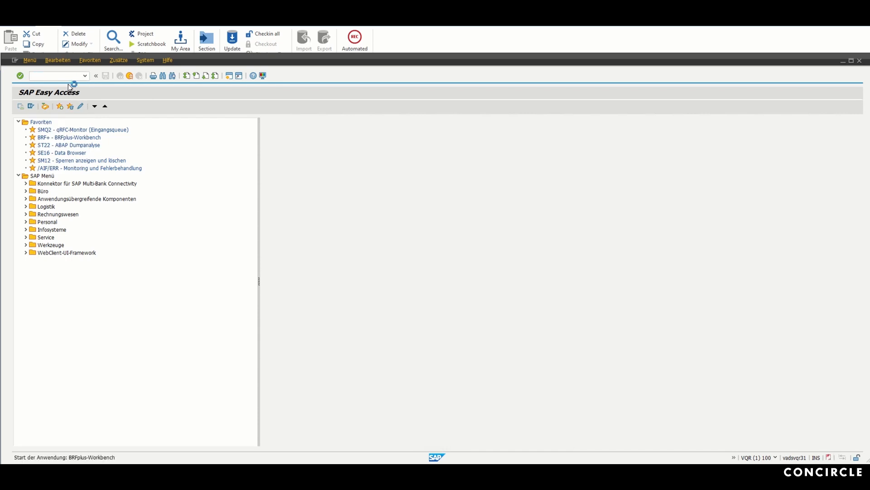
drag(619, 11, 570, 127)
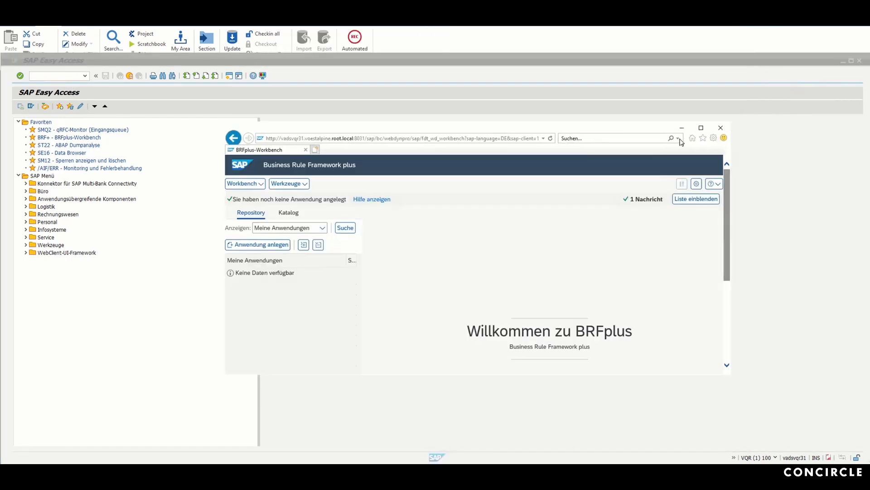
click(701, 129)
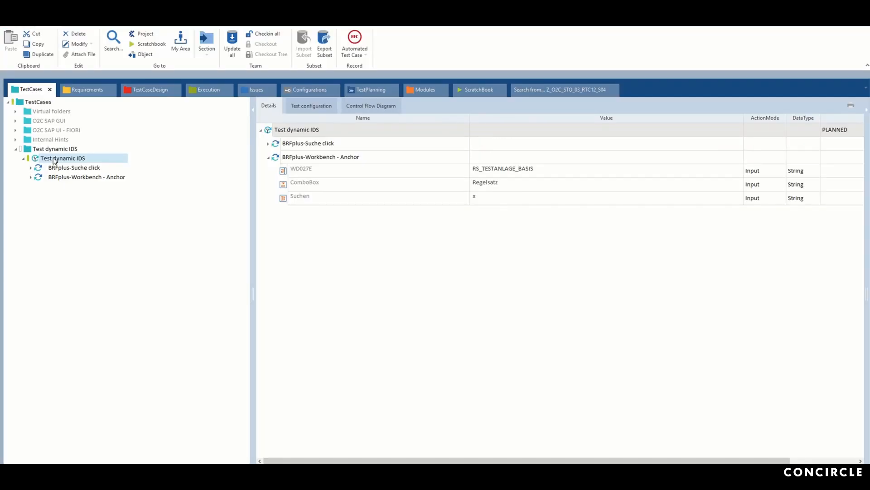
Run the whole Test dynamic IDS test case in ScratchBook and expand the results of both test steps.
right_click(296, 131)
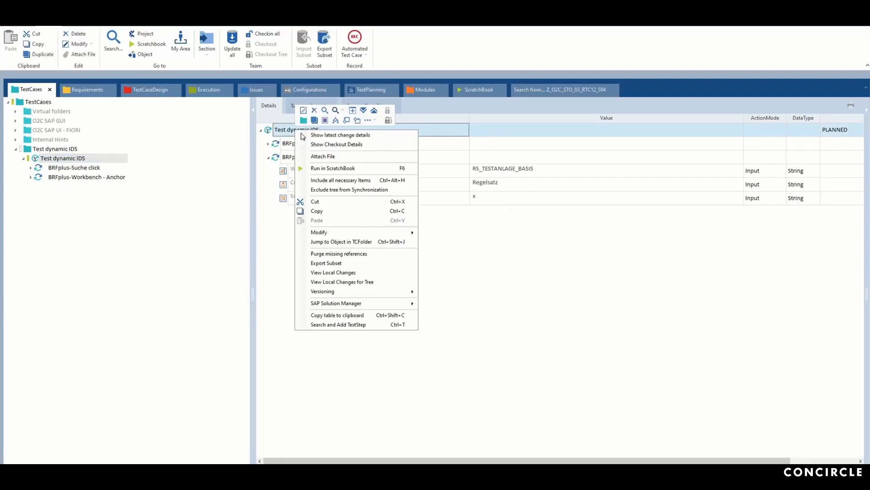
click(319, 168)
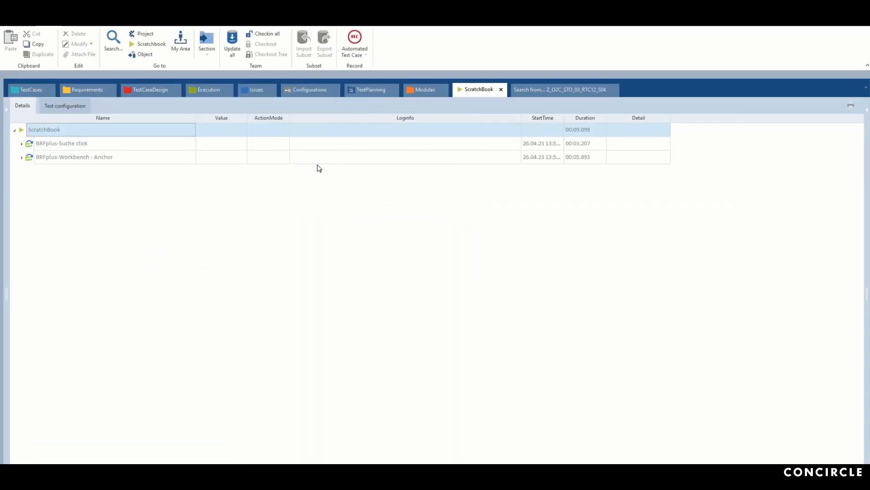
click(22, 157)
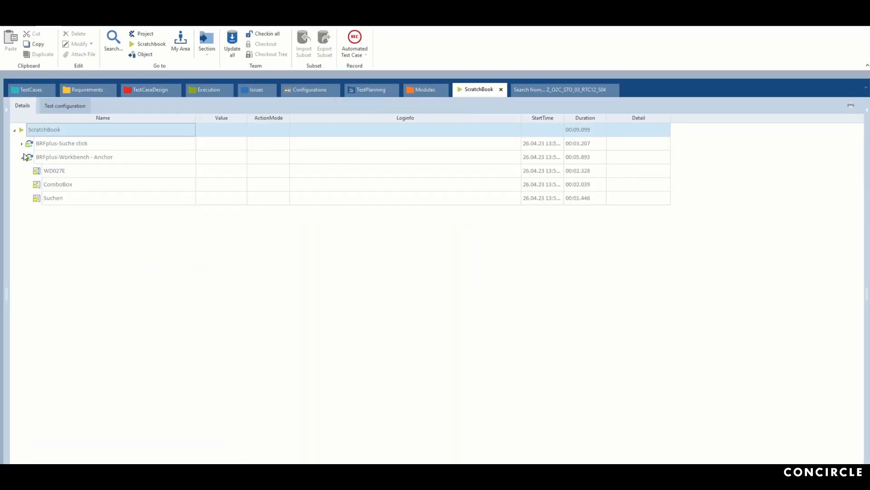
click(22, 144)
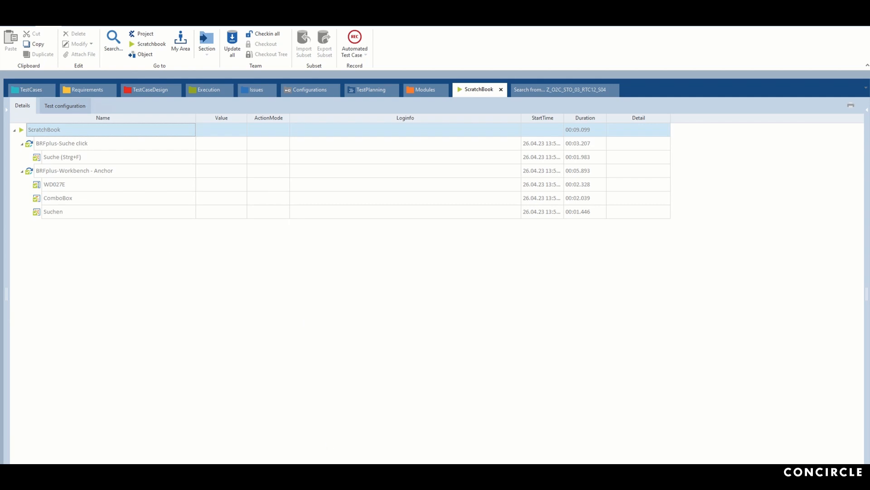